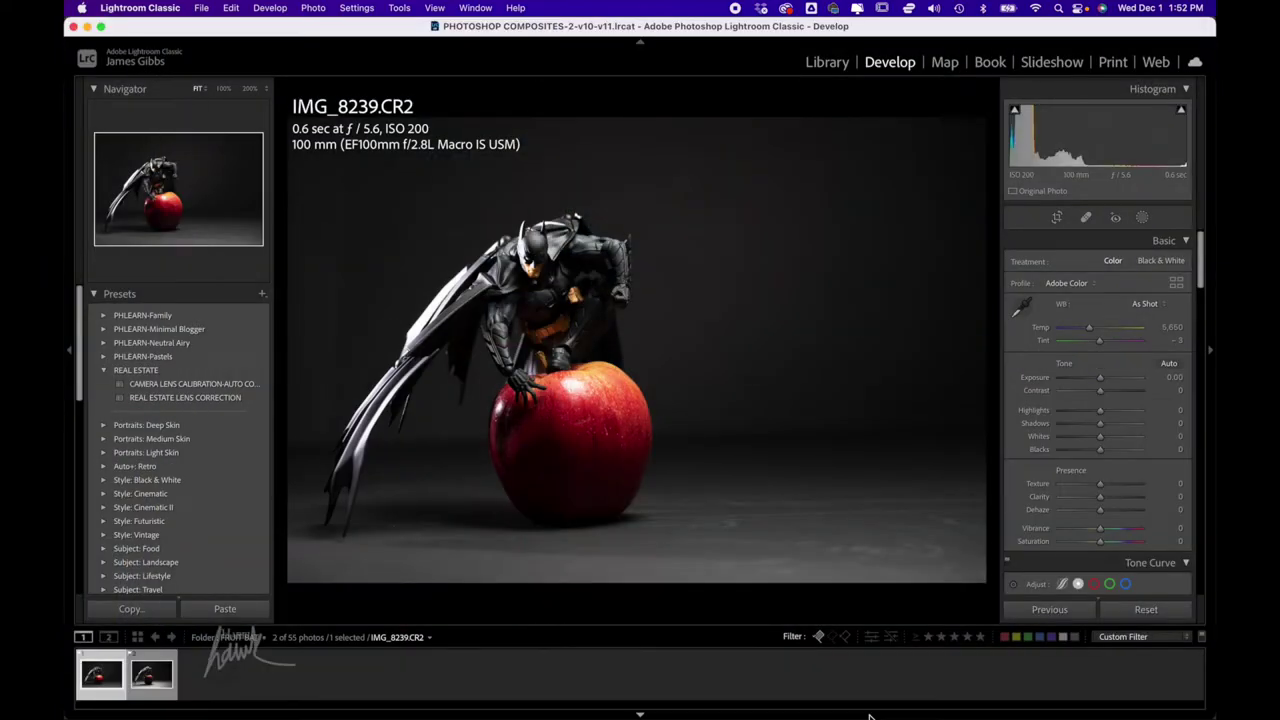
Step: Browse the FRUIT BAT folder in Grid view and filter it down to the flagged photos
key(g)
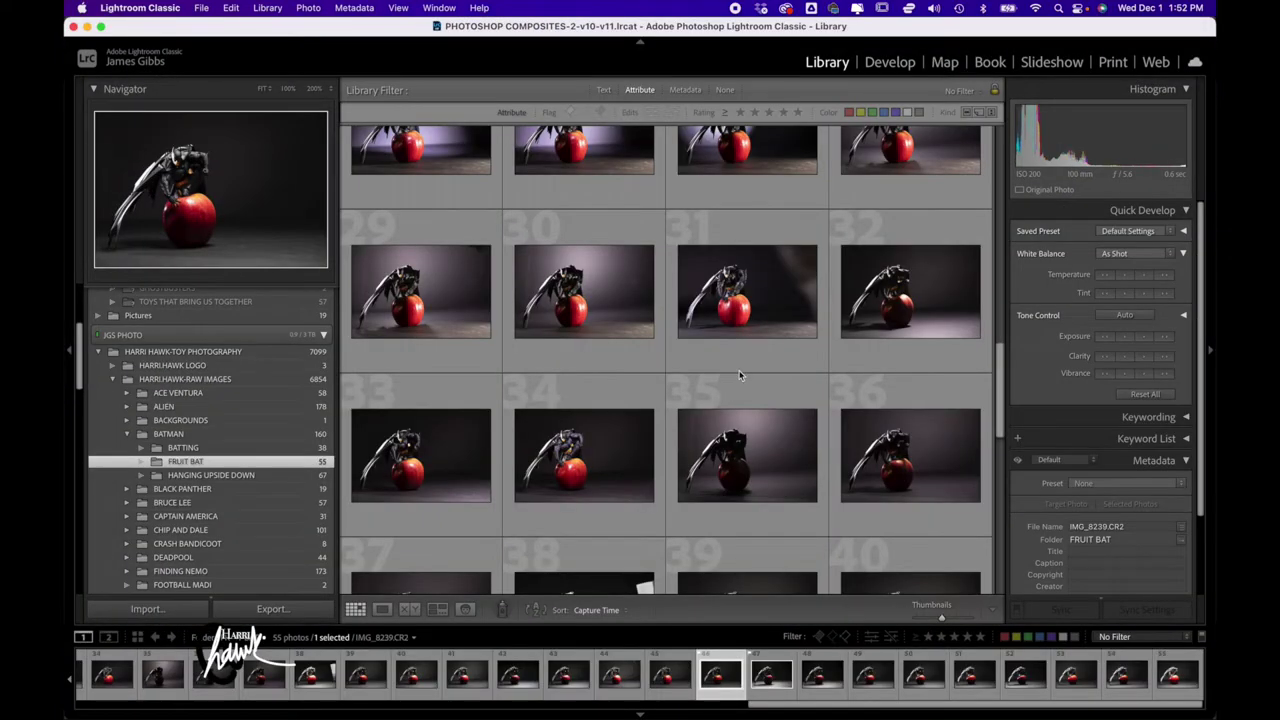
scroll(740, 375, up, 3)
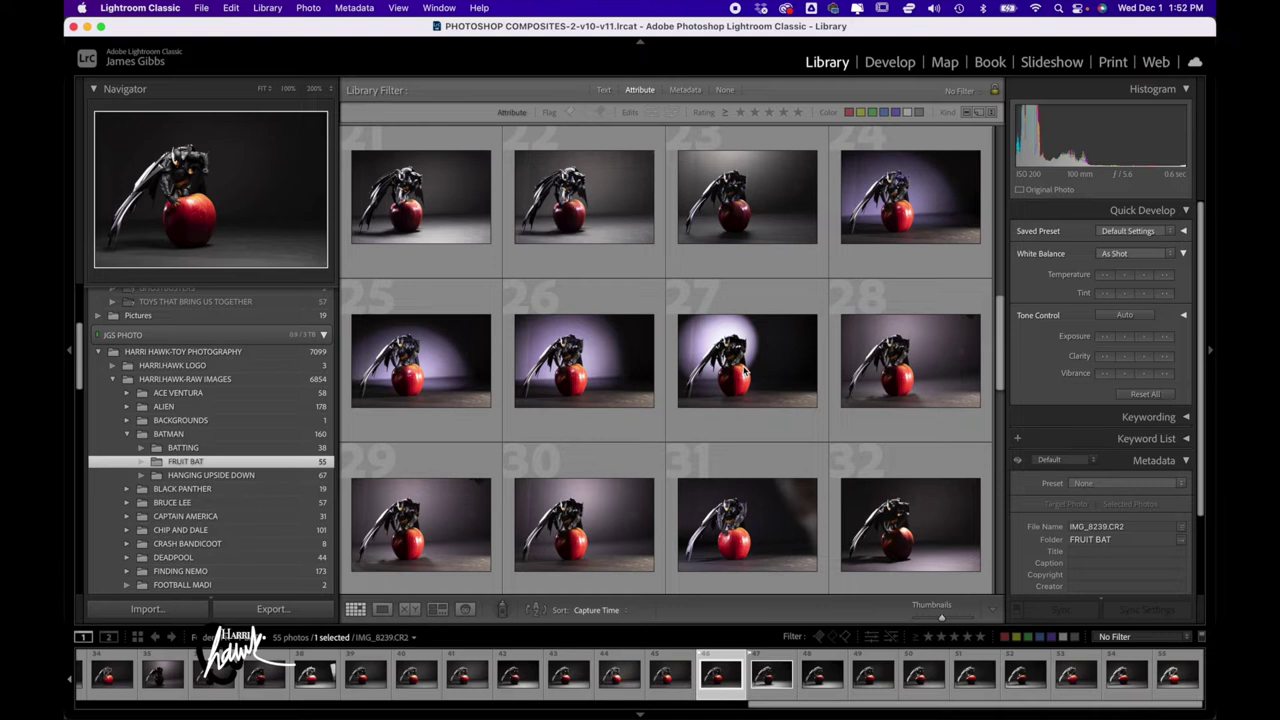
scroll(745, 372, down, 8)
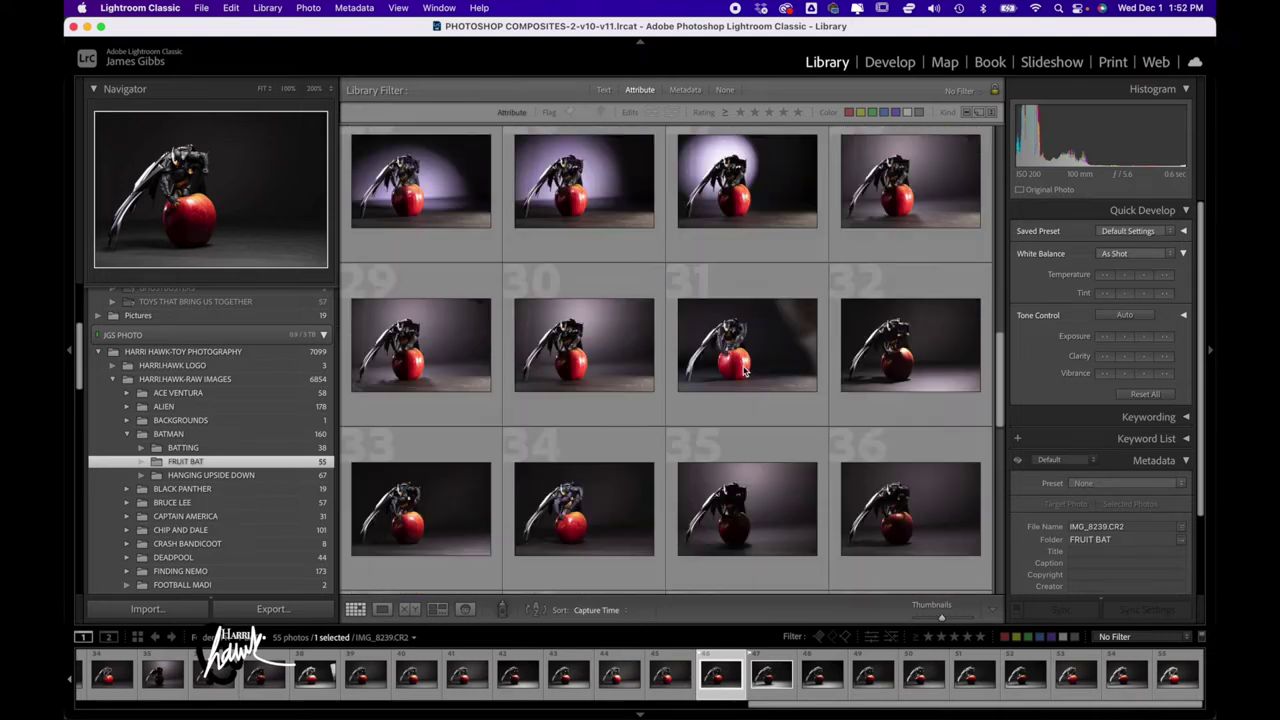
click(820, 636)
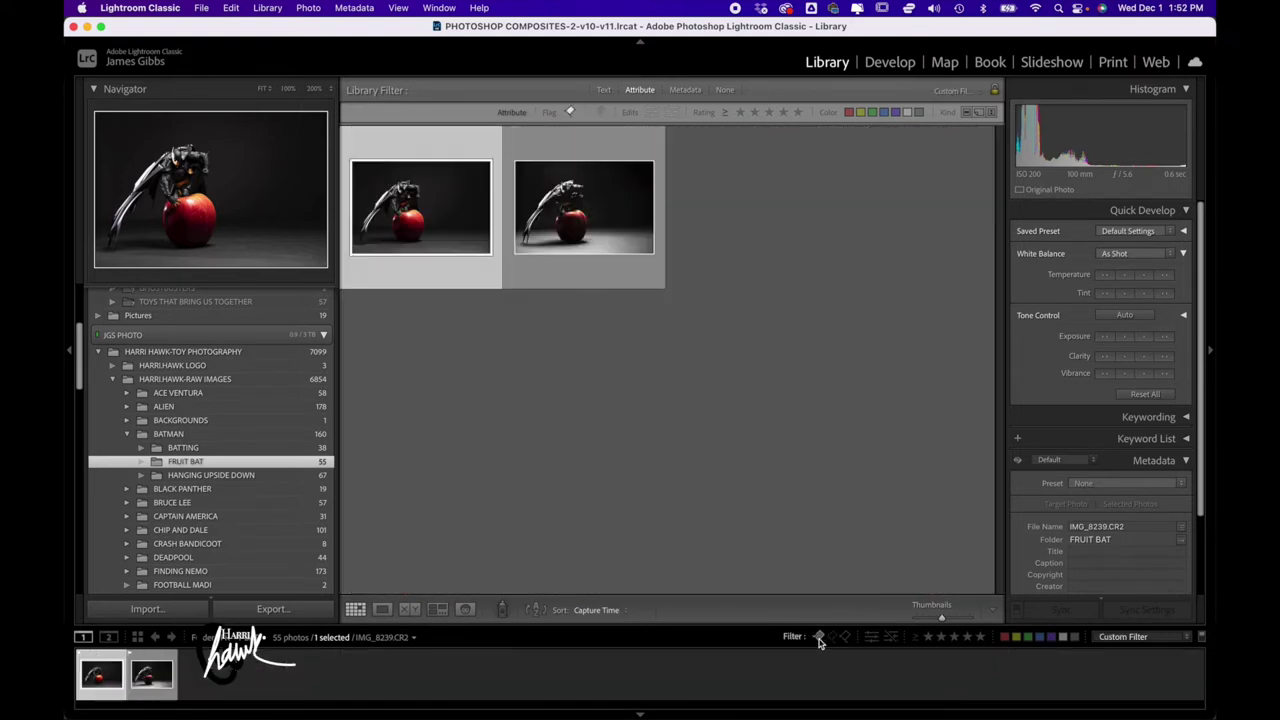
Step: In Develop, check the flagged photo at full size, view IMG_8240.CR2, then switch to Photoshop
key(d)
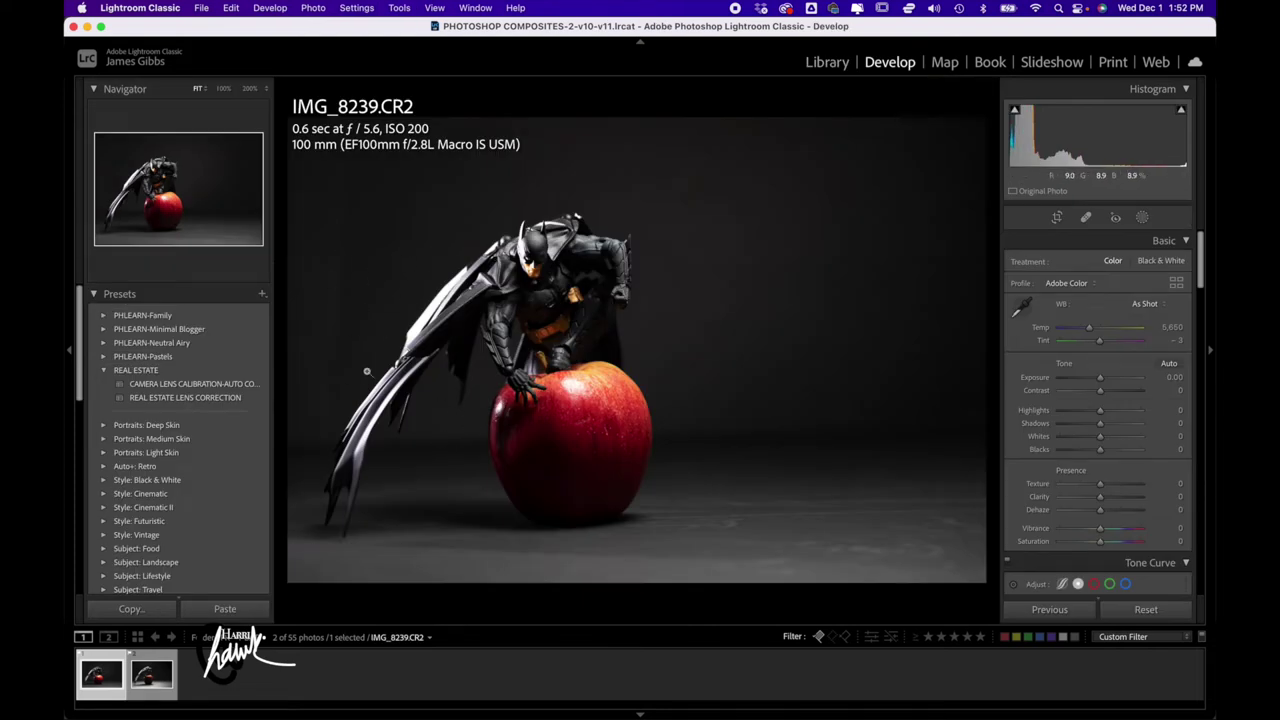
click(458, 286)
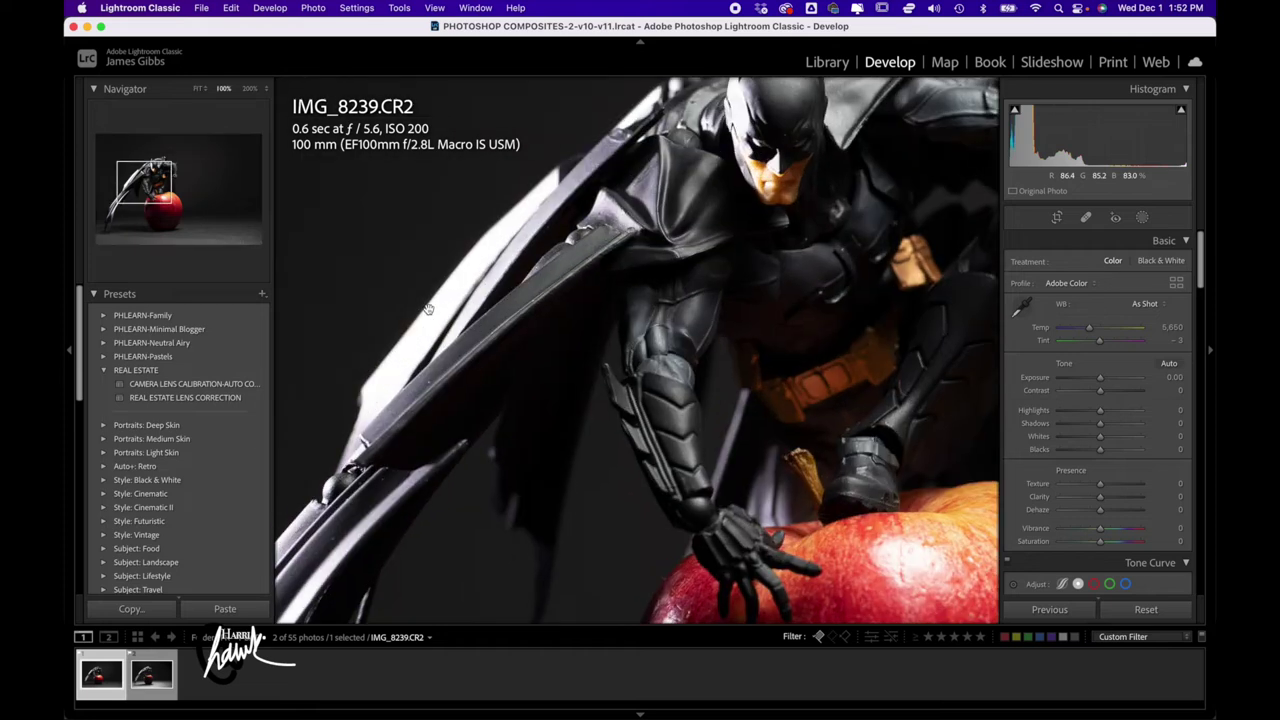
click(600, 288)
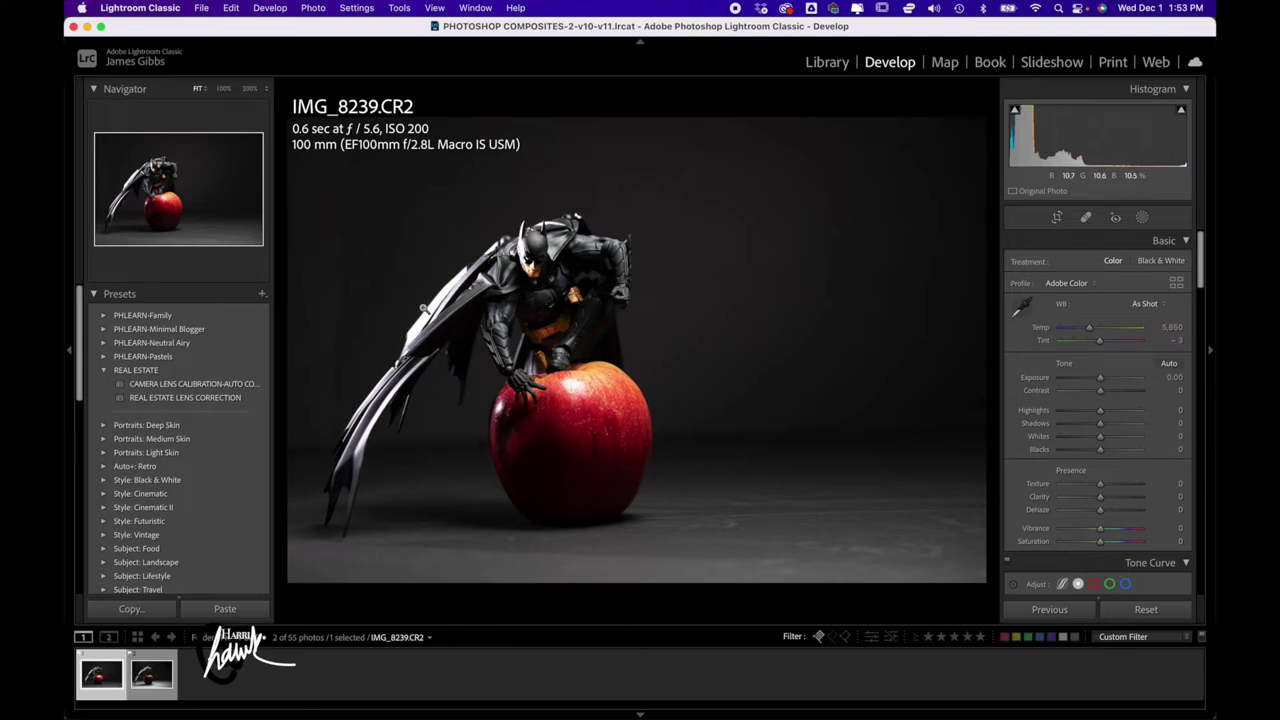
click(152, 673)
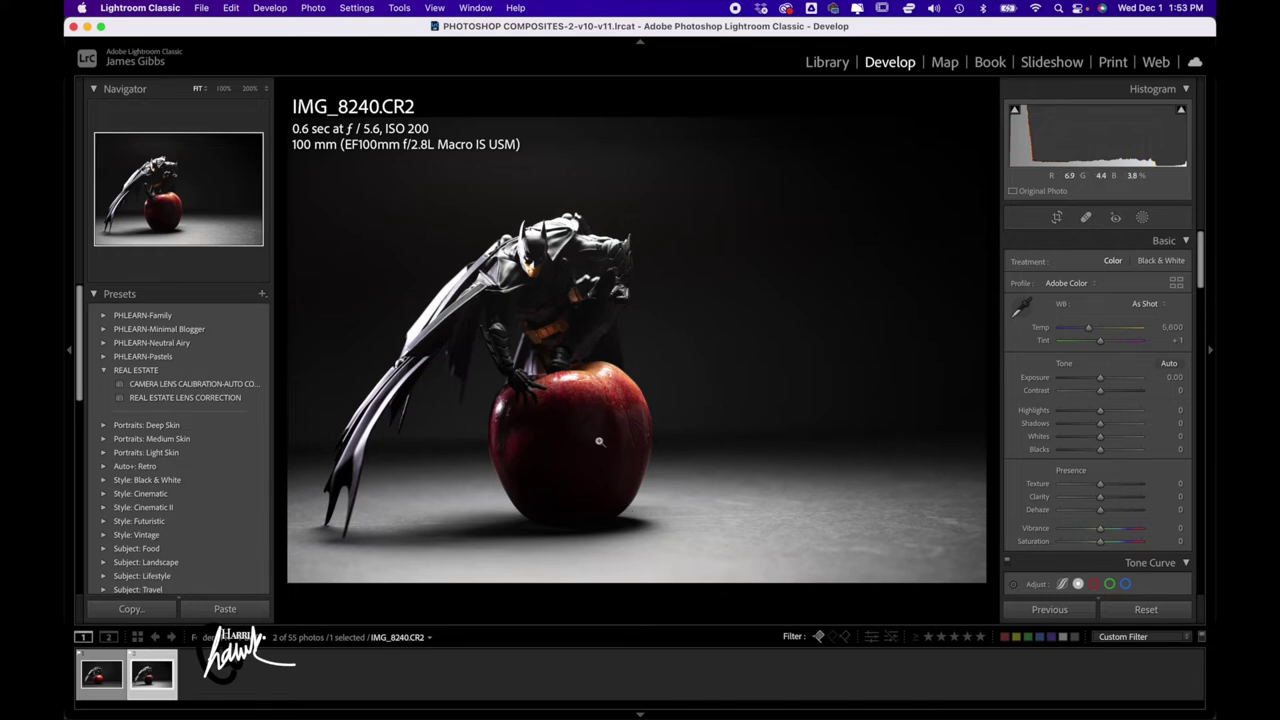
key(super+Tab)
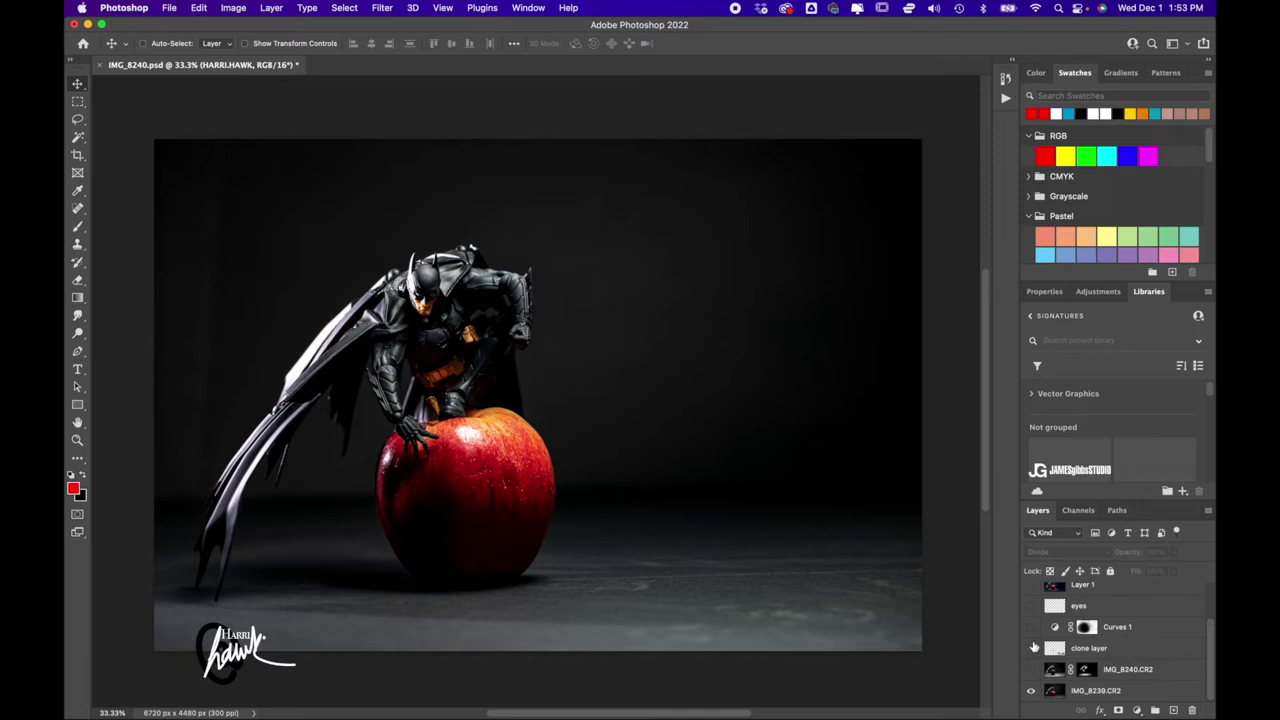
key(super+Tab)
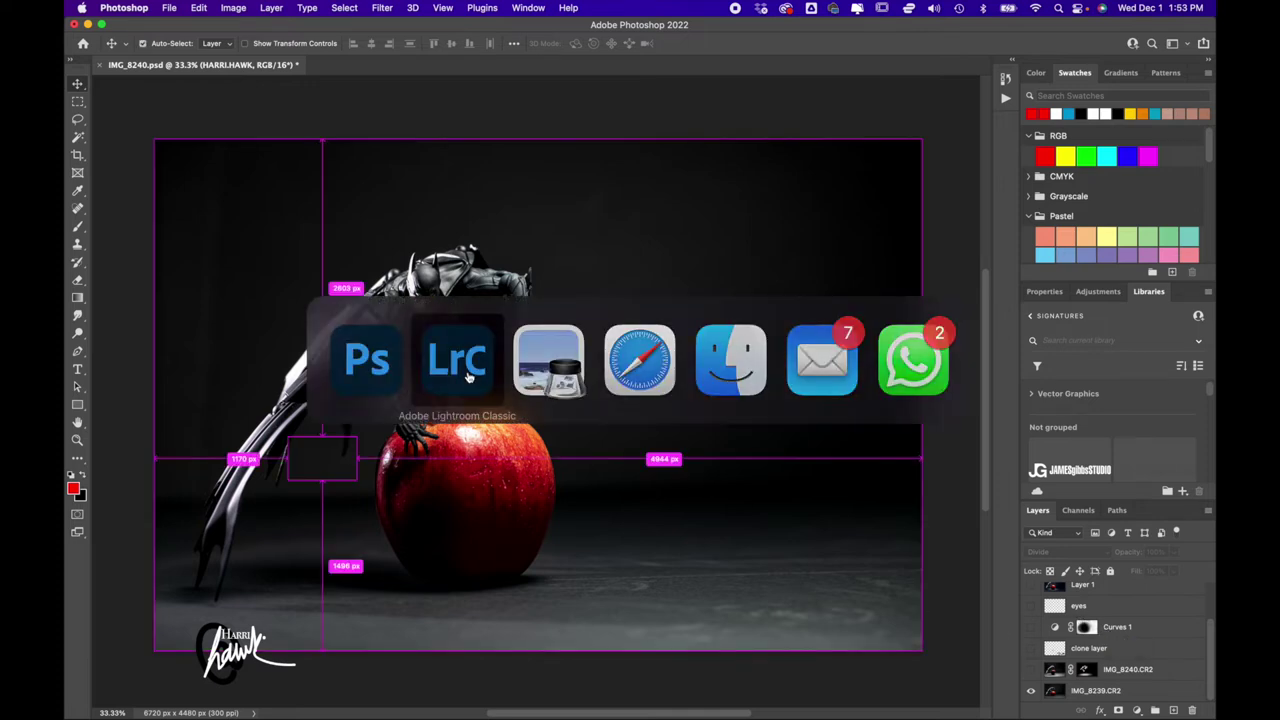
click(100, 673)
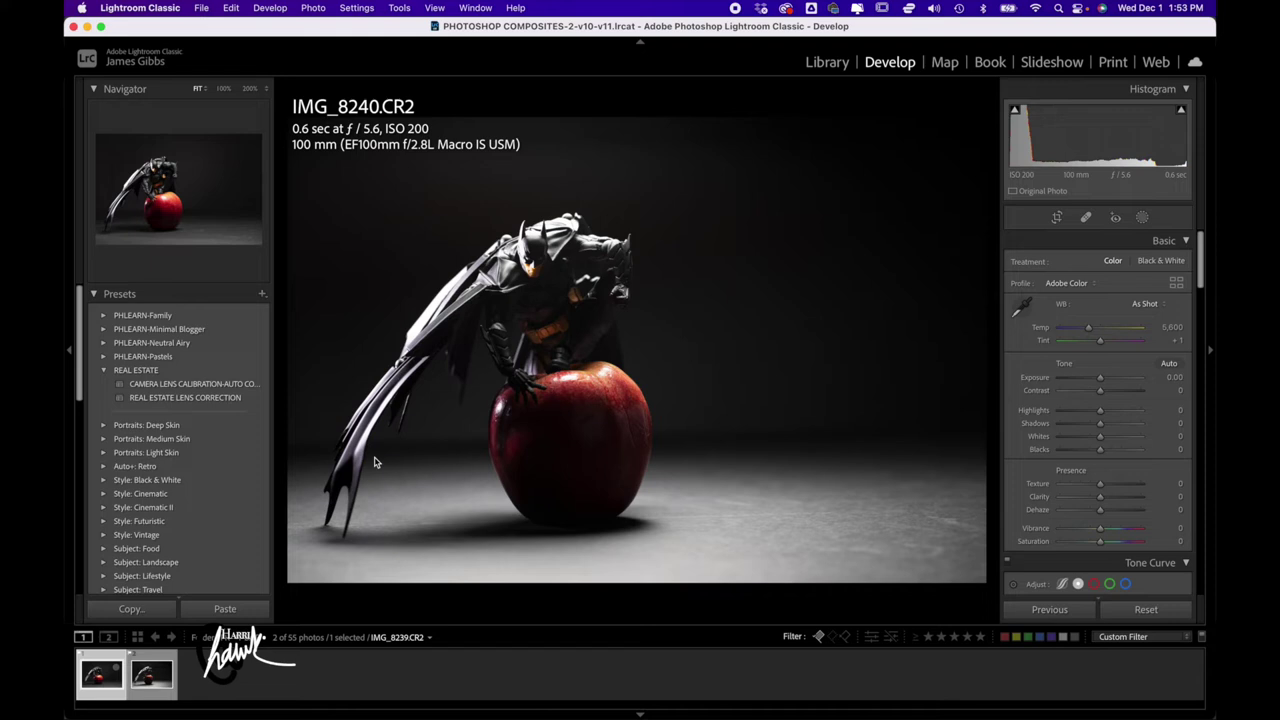
key(super+Tab)
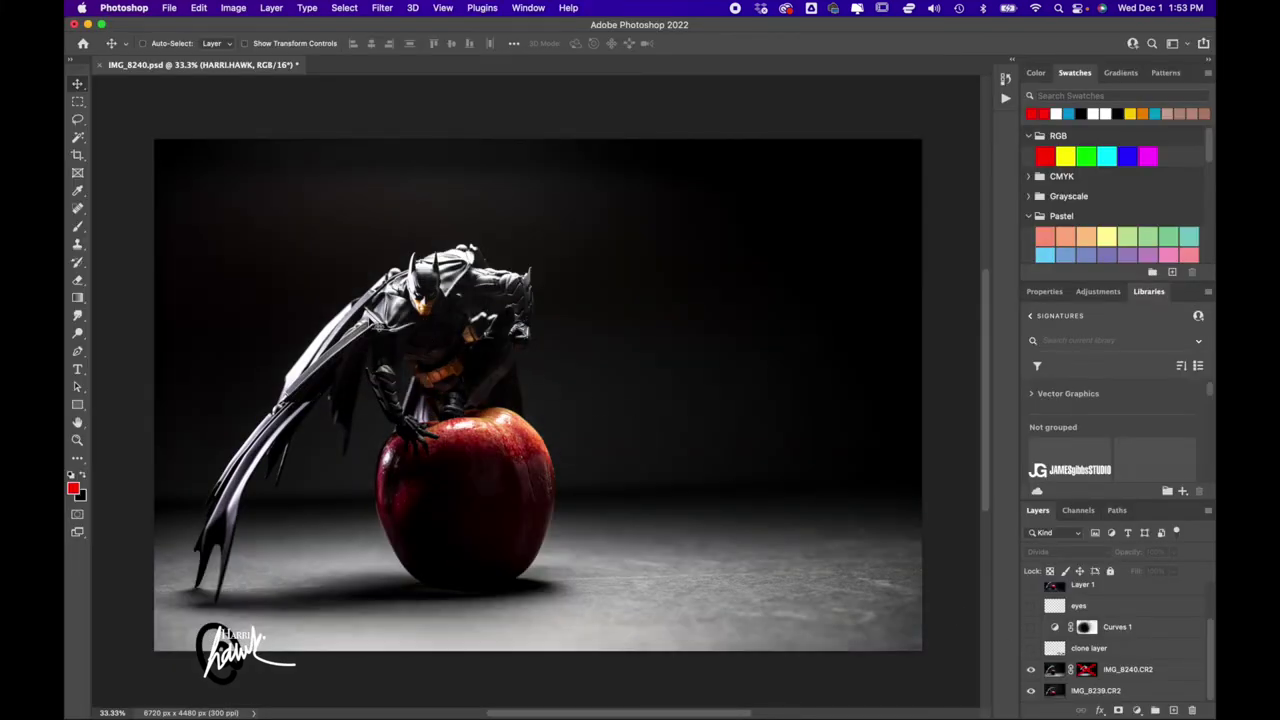
Step: Toggle the IMG_8240.CR2 layer's visibility to compare, leaving it shown
click(1031, 670)
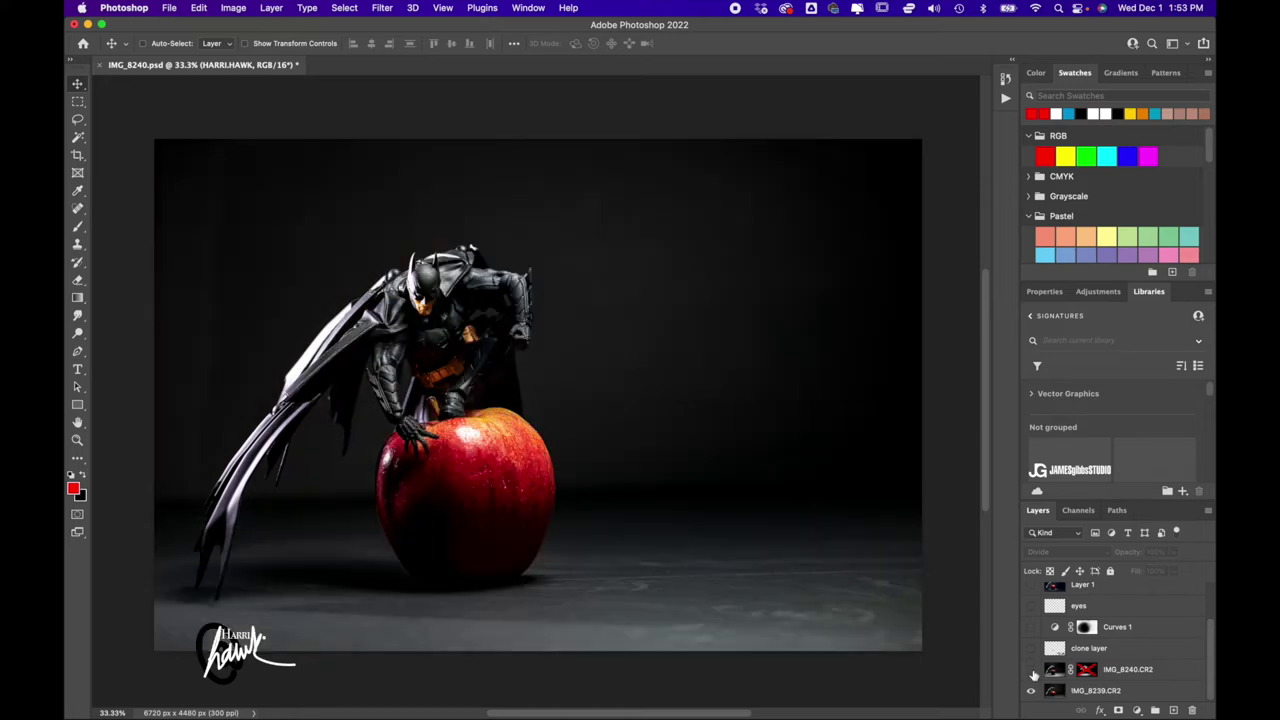
click(1031, 670)
click(1031, 670)
click(1032, 671)
click(1032, 671)
click(1032, 671)
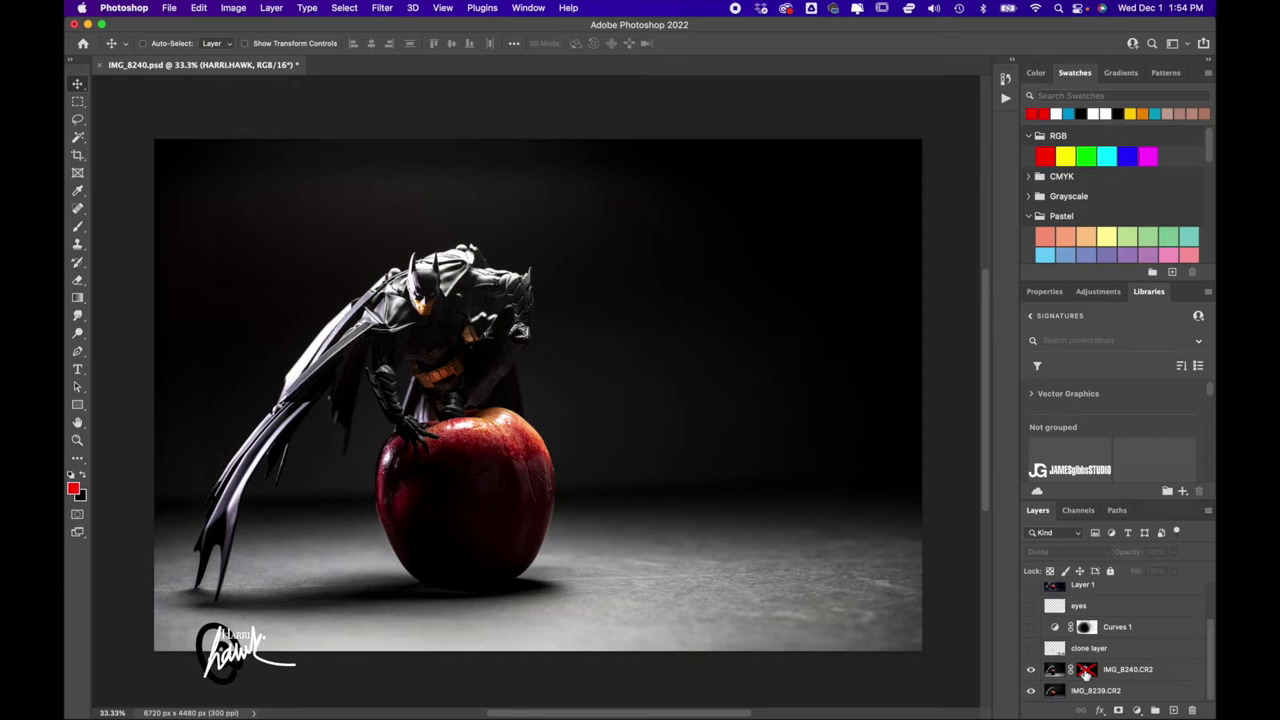
Step: Re-enable the IMG_8240.CR2 layer mask and compare the blended lighting with the layer on and off
shift+click(1086, 674)
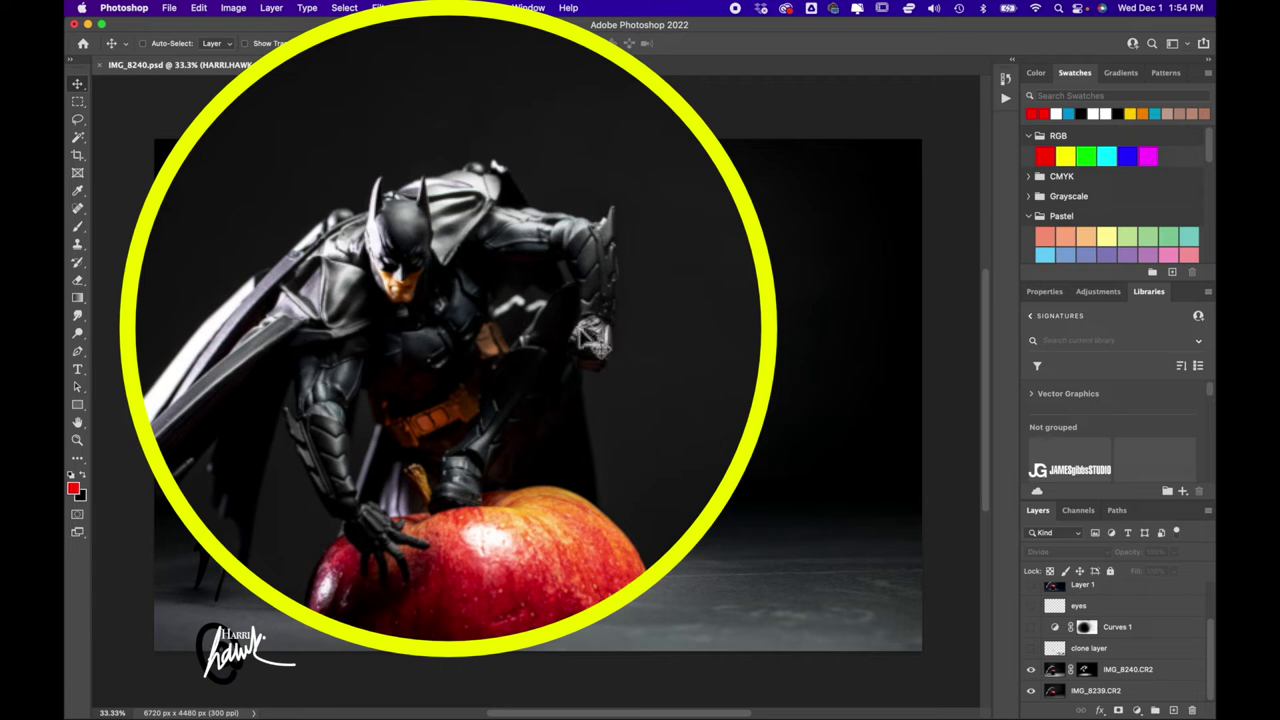
click(1030, 670)
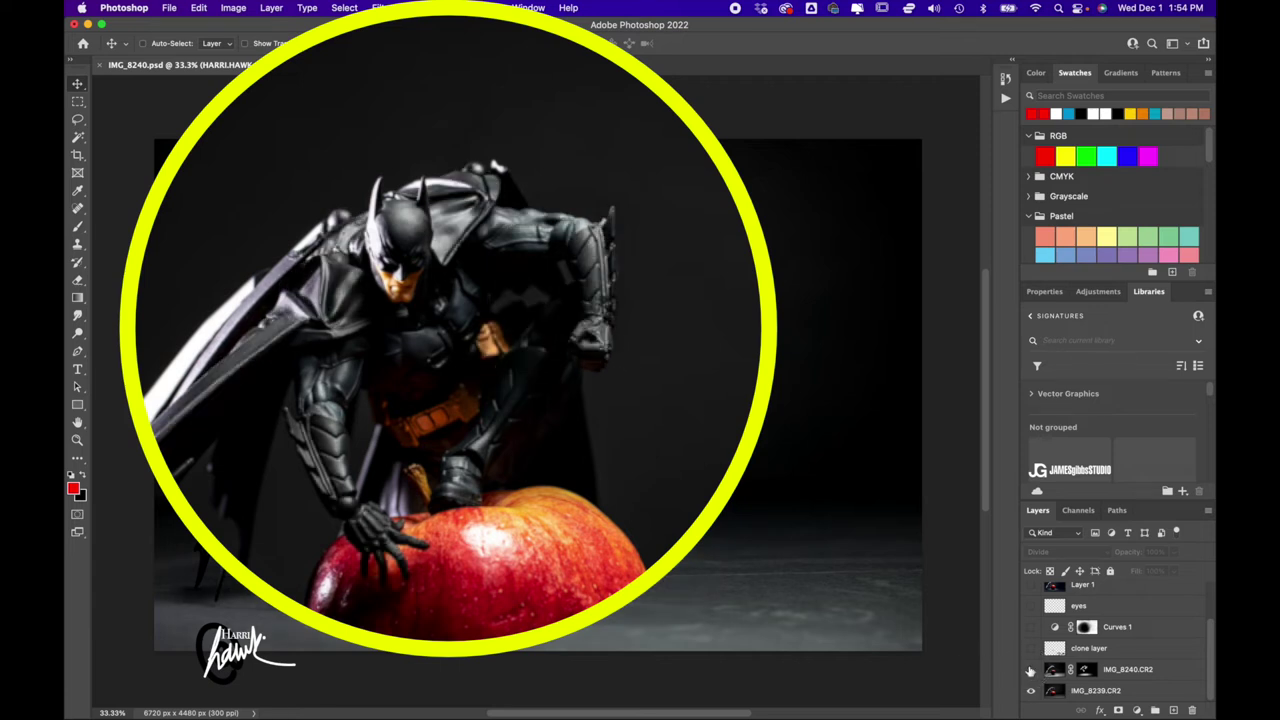
click(1030, 670)
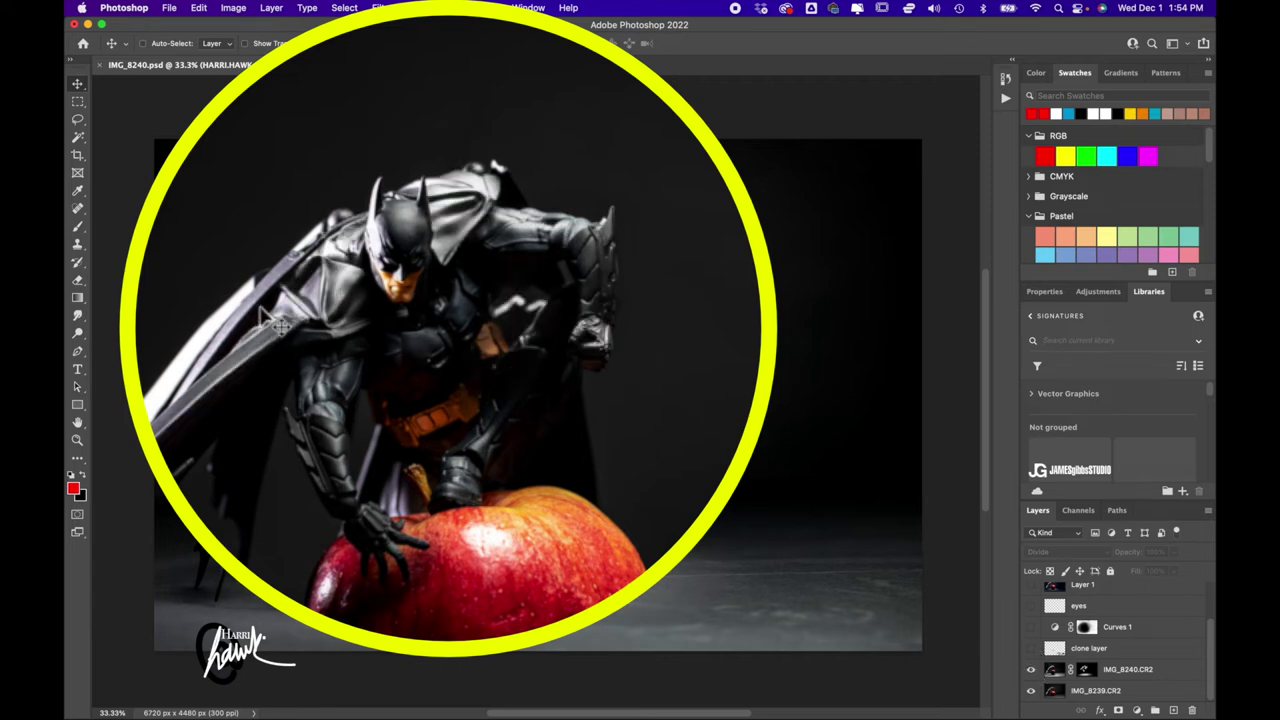
click(1030, 670)
click(1030, 670)
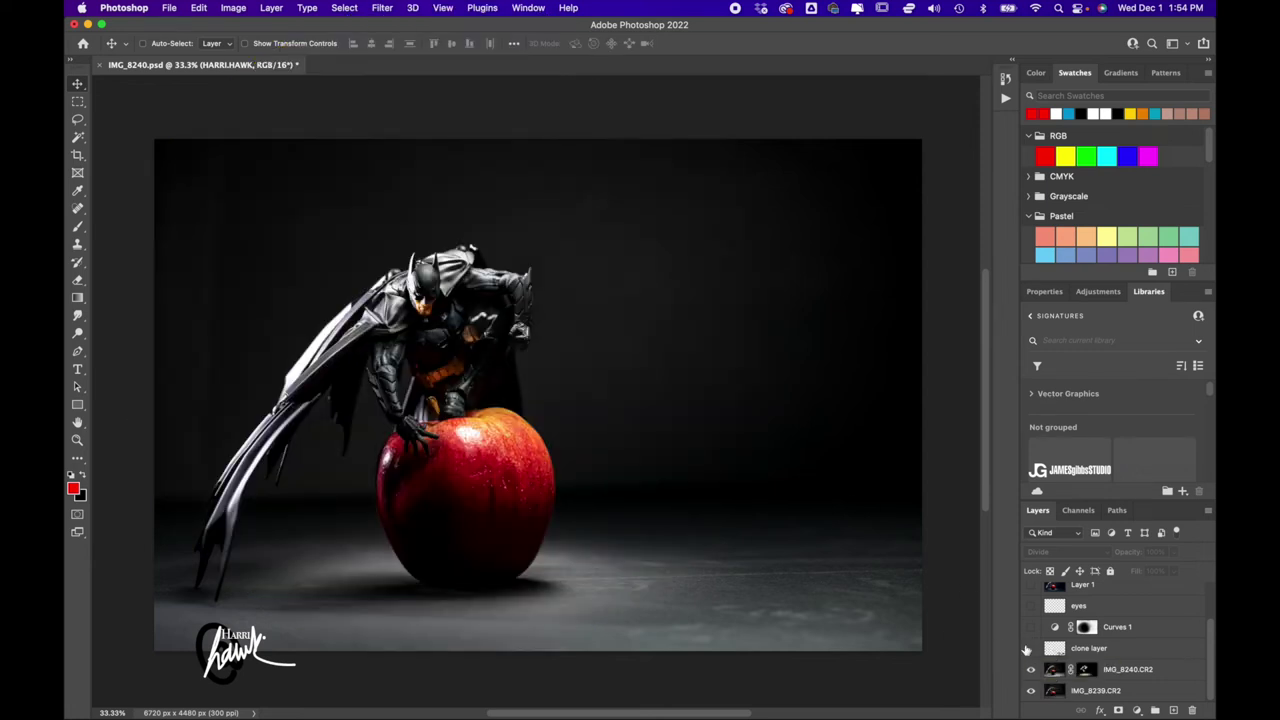
Step: Select and show the floor-cleanup clone layer, with the Clone Stamp tool ready
click(1061, 650)
click(1031, 648)
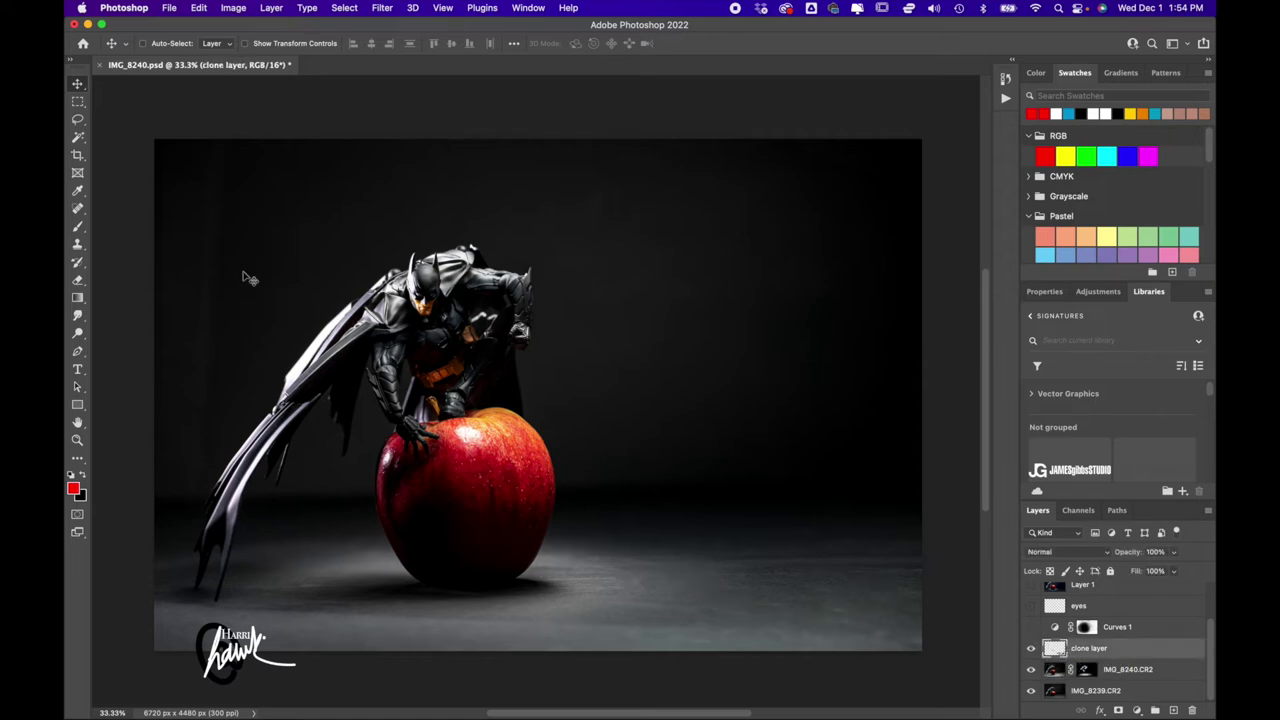
click(78, 244)
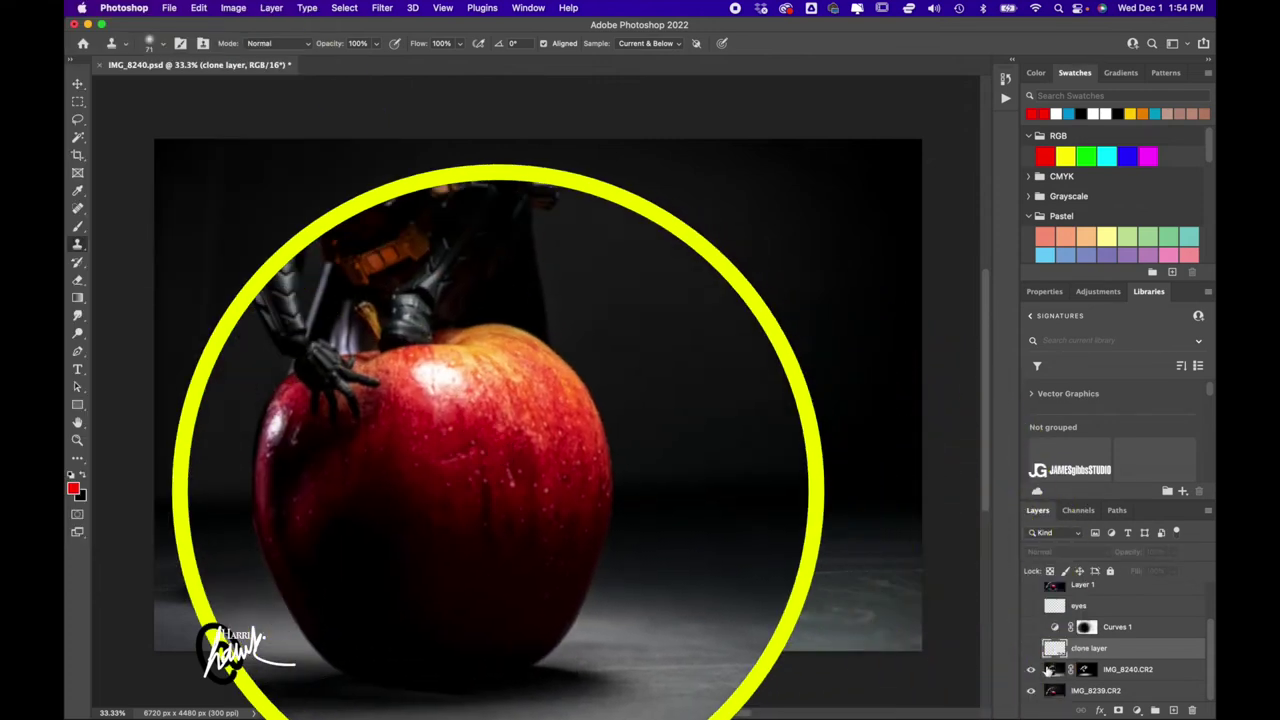
click(1031, 648)
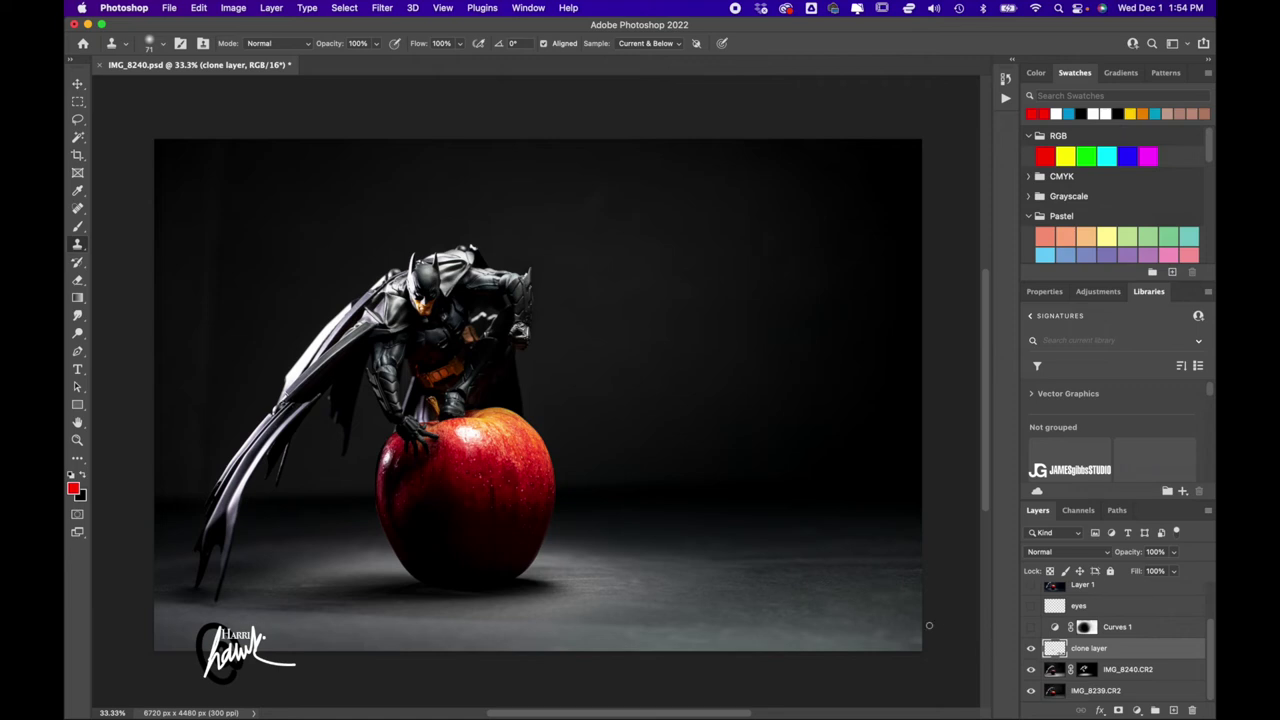
click(1031, 627)
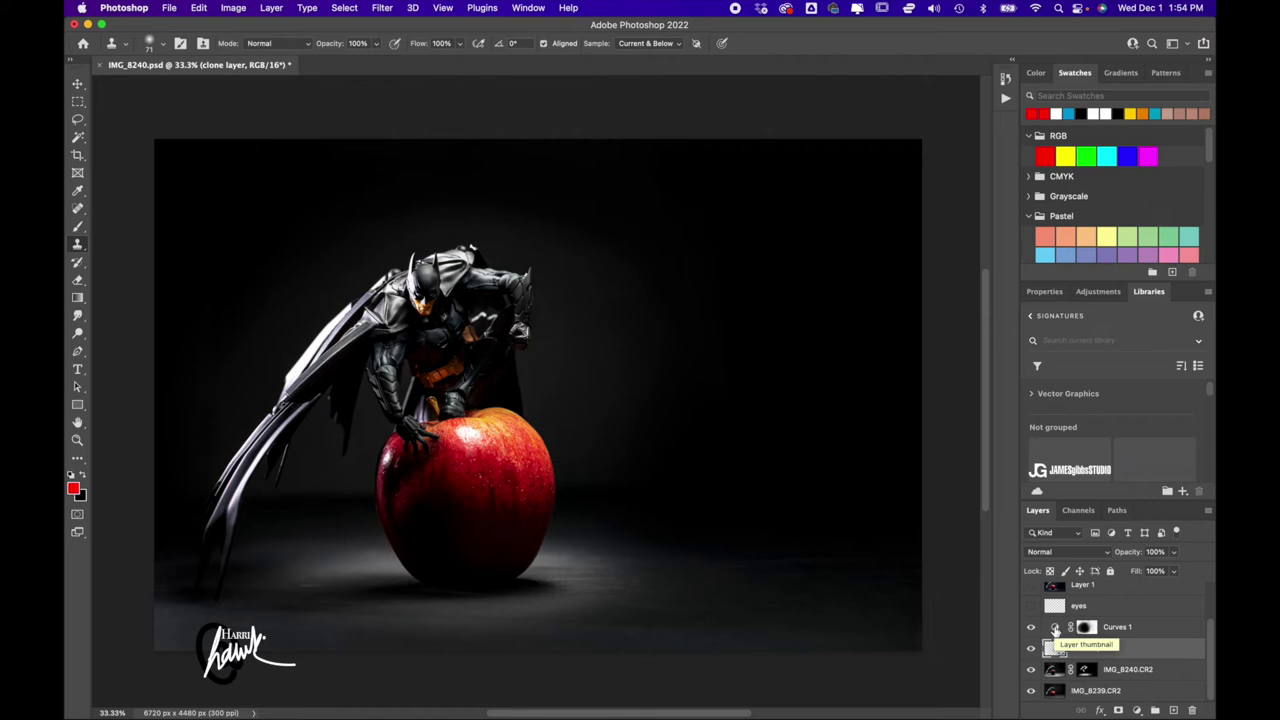
click(1055, 628)
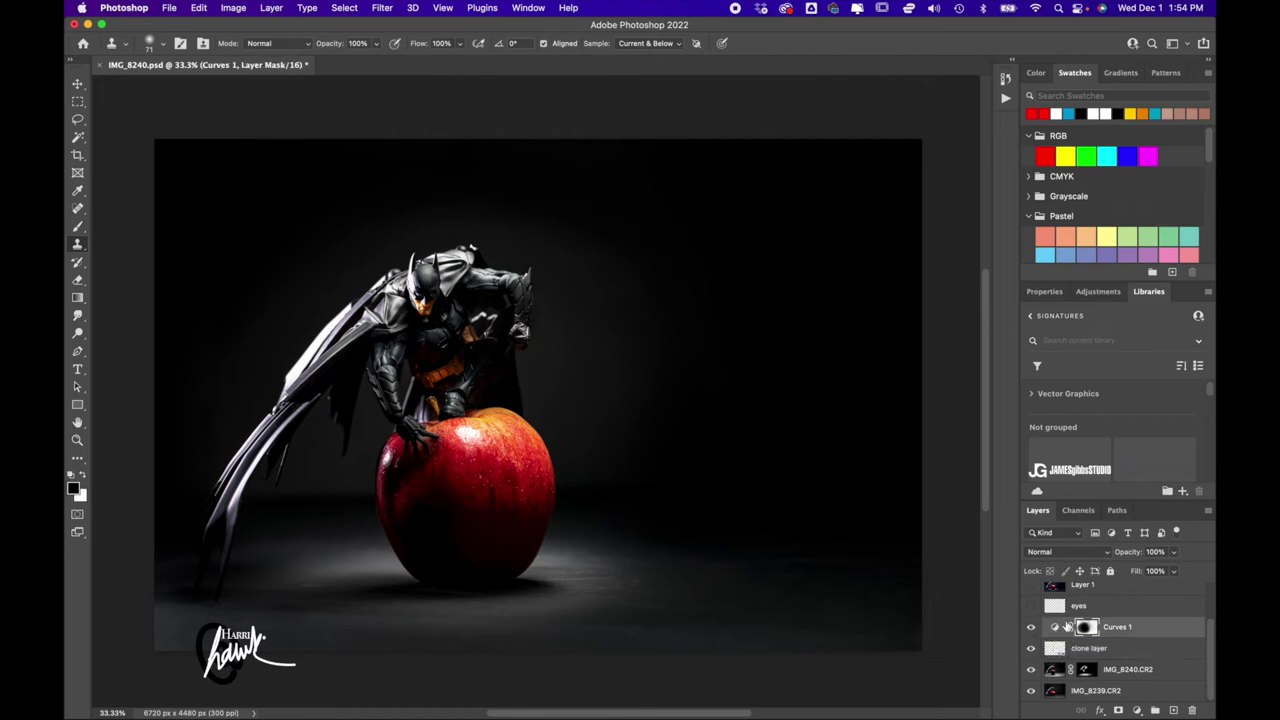
shift+click(1082, 627)
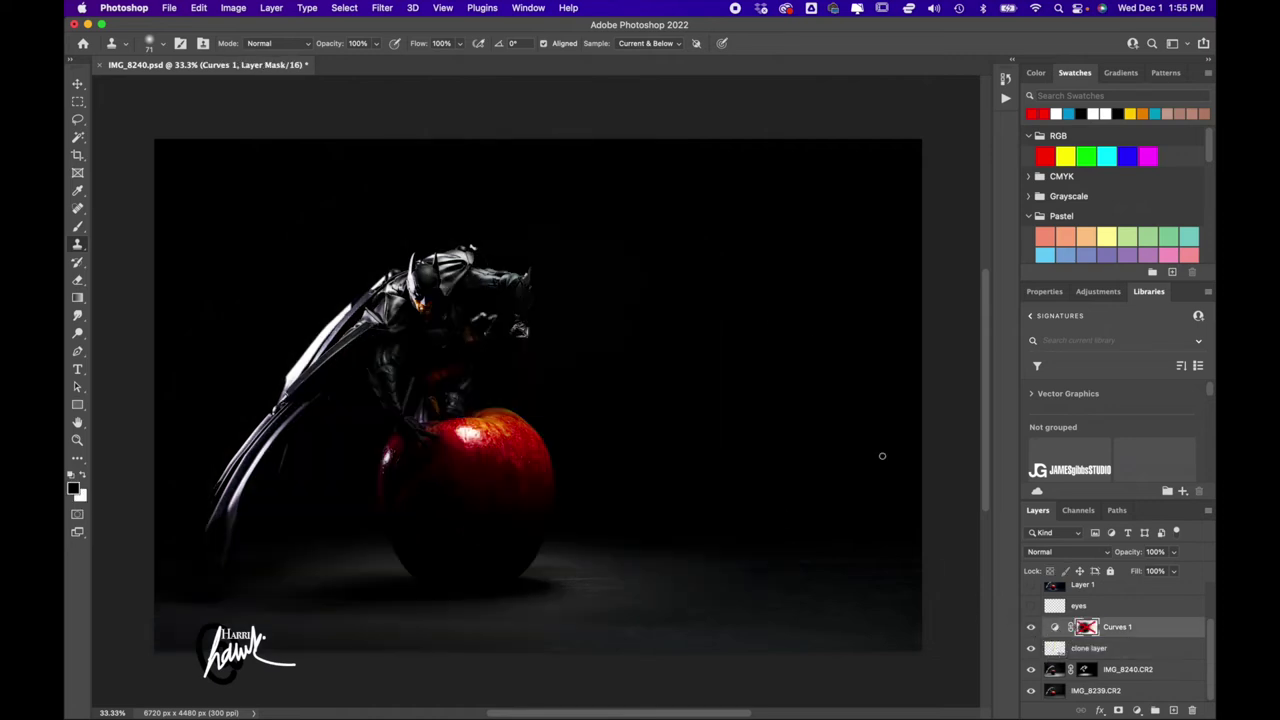
shift+click(1087, 628)
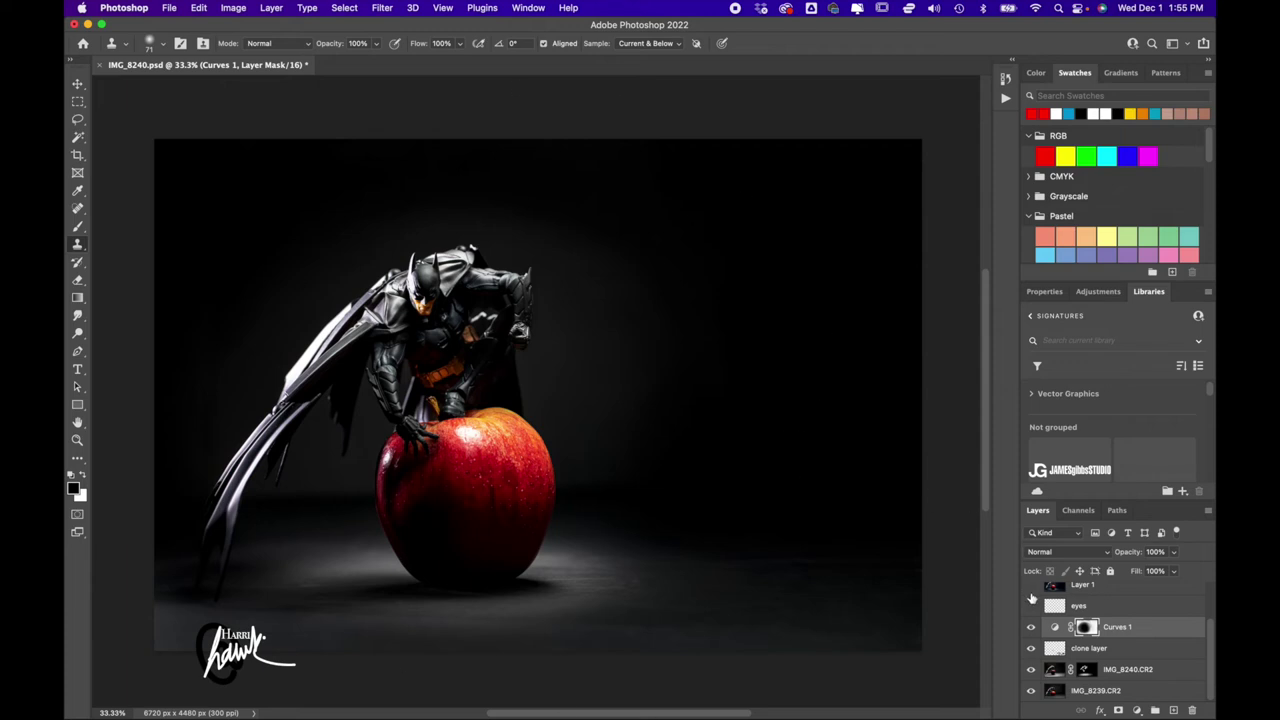
Step: Select Layer 1 and make its cool blue tone visible on the composite
click(1032, 590)
click(1050, 638)
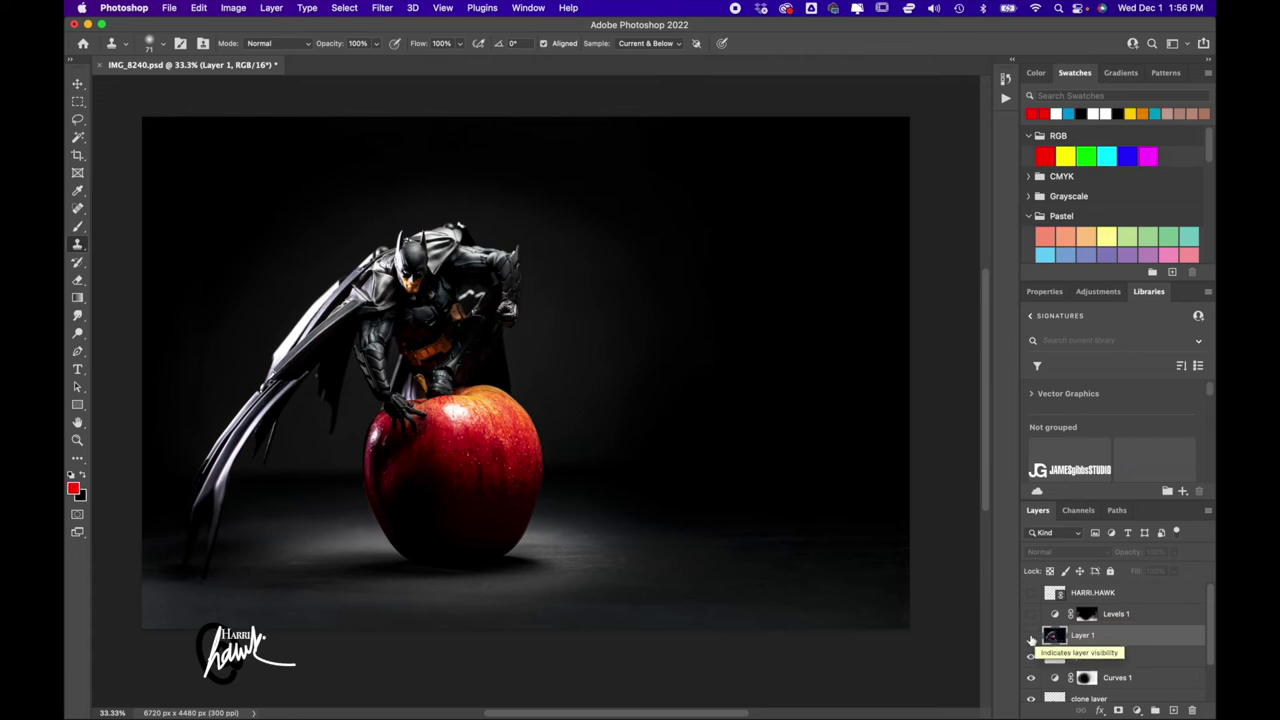
click(1031, 637)
Step: Launch Filter > Nik Collection > Color Efex Pro 4 on Layer 1
click(383, 7)
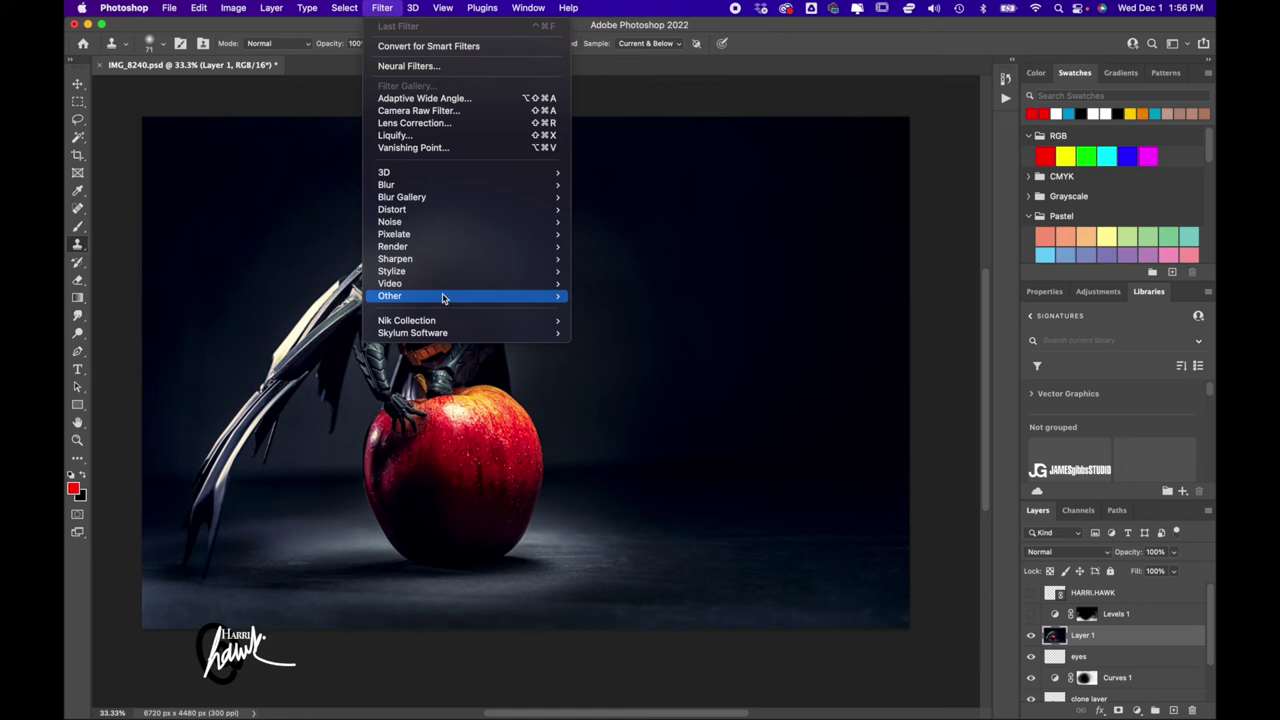
mouse_move(476, 320)
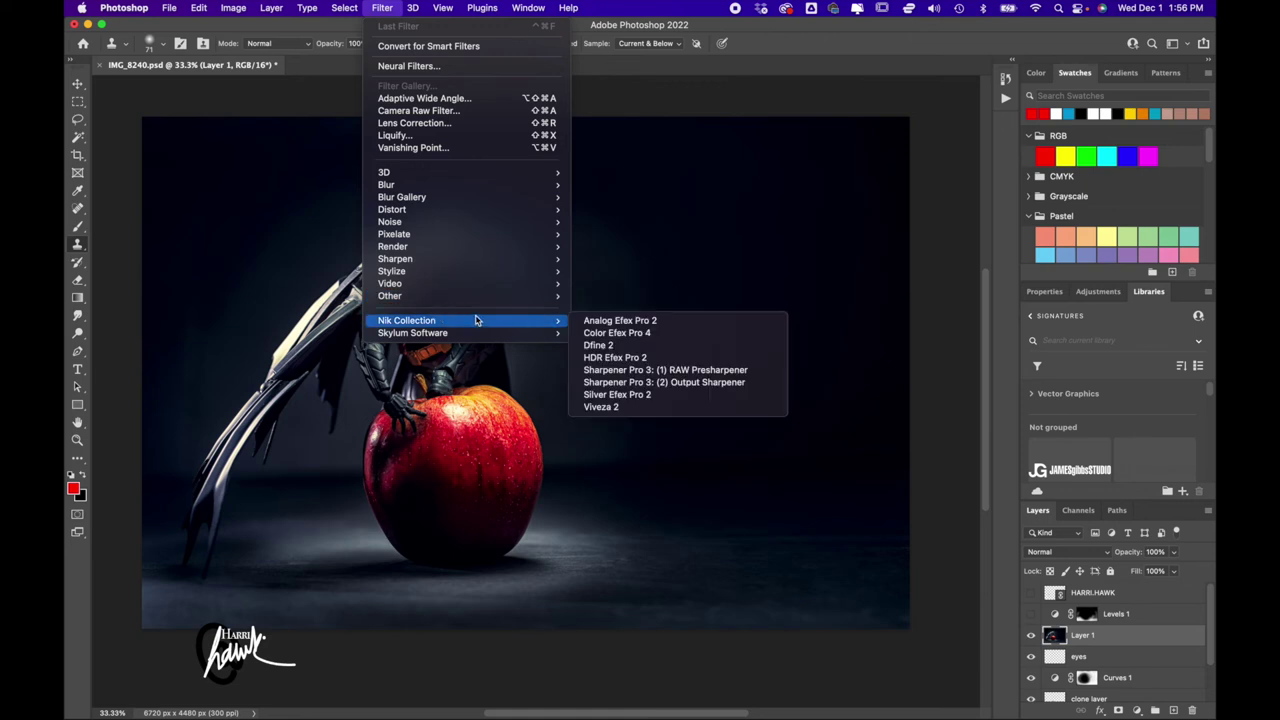
click(594, 336)
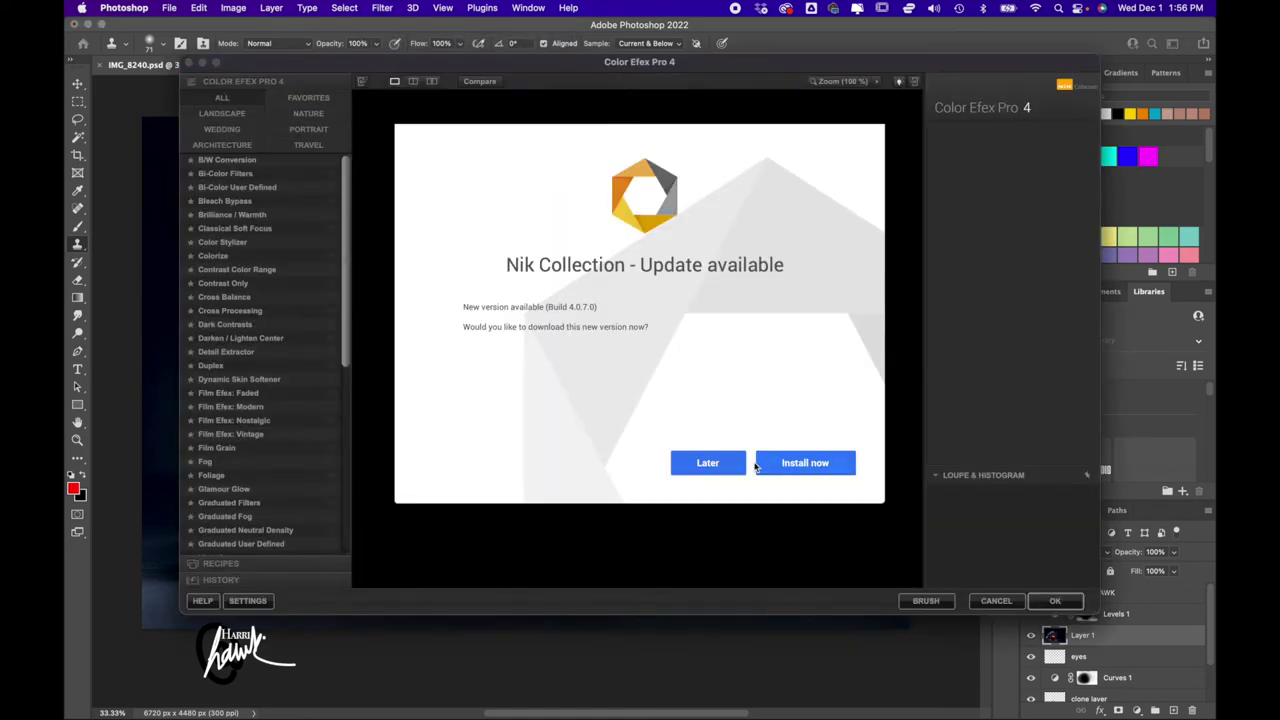
Step: Postpone the plugin update and apply Cross Balance at 16% strength
click(735, 463)
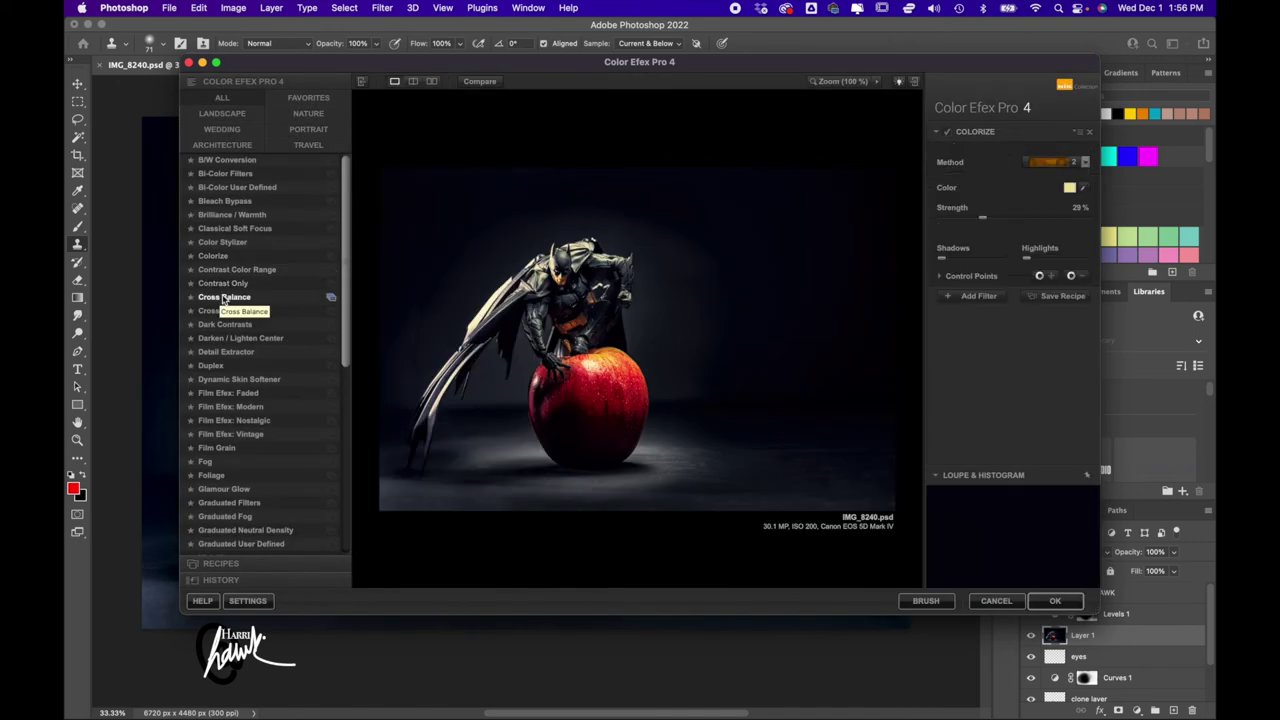
click(224, 298)
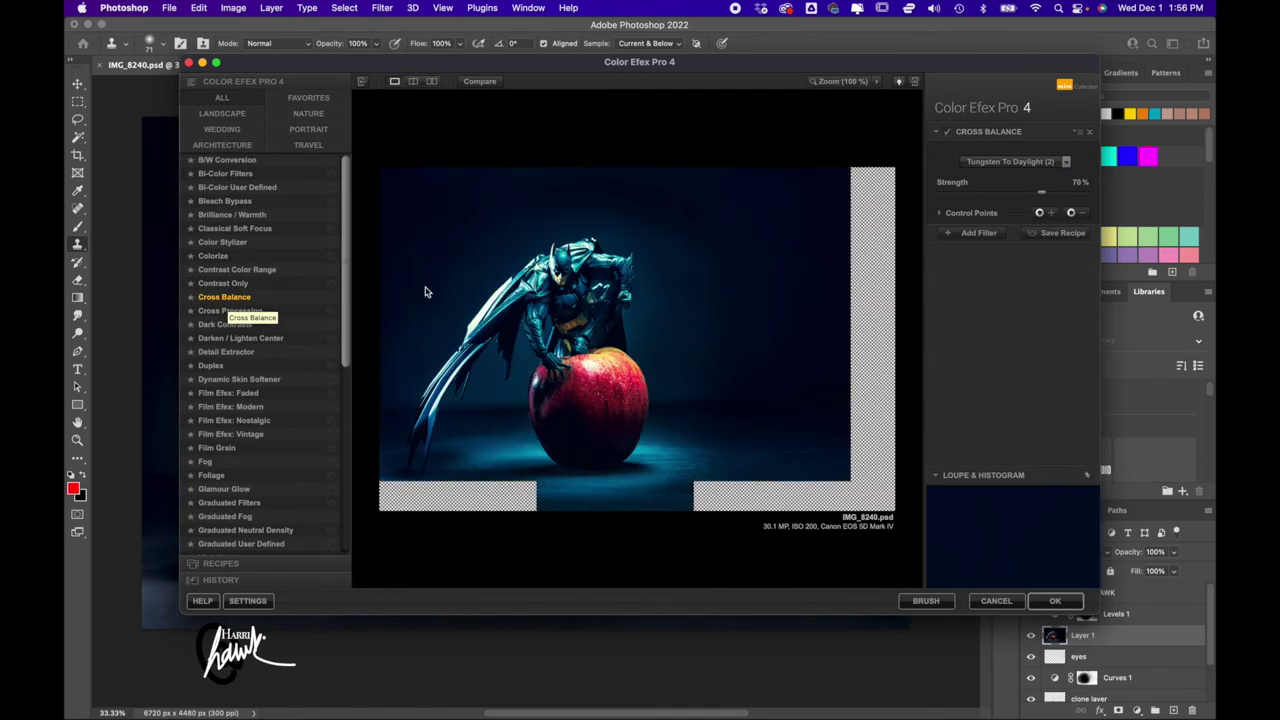
drag(996, 196, 963, 196)
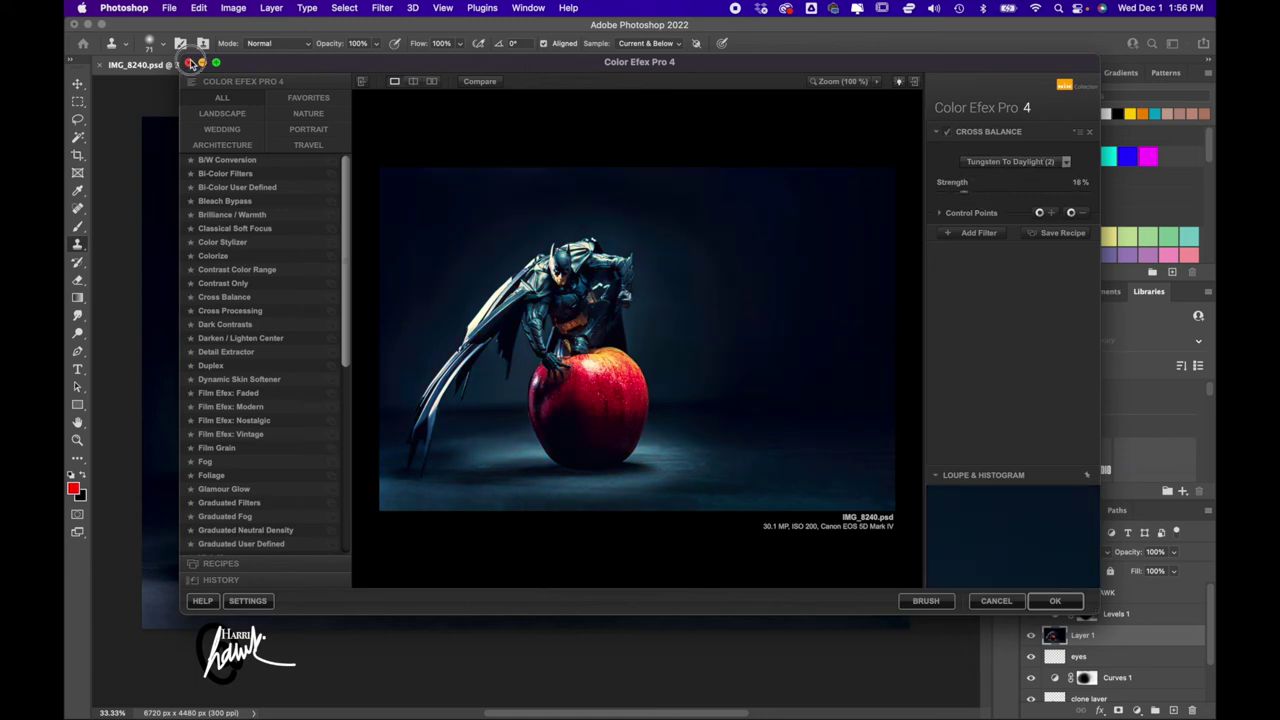
key(Return)
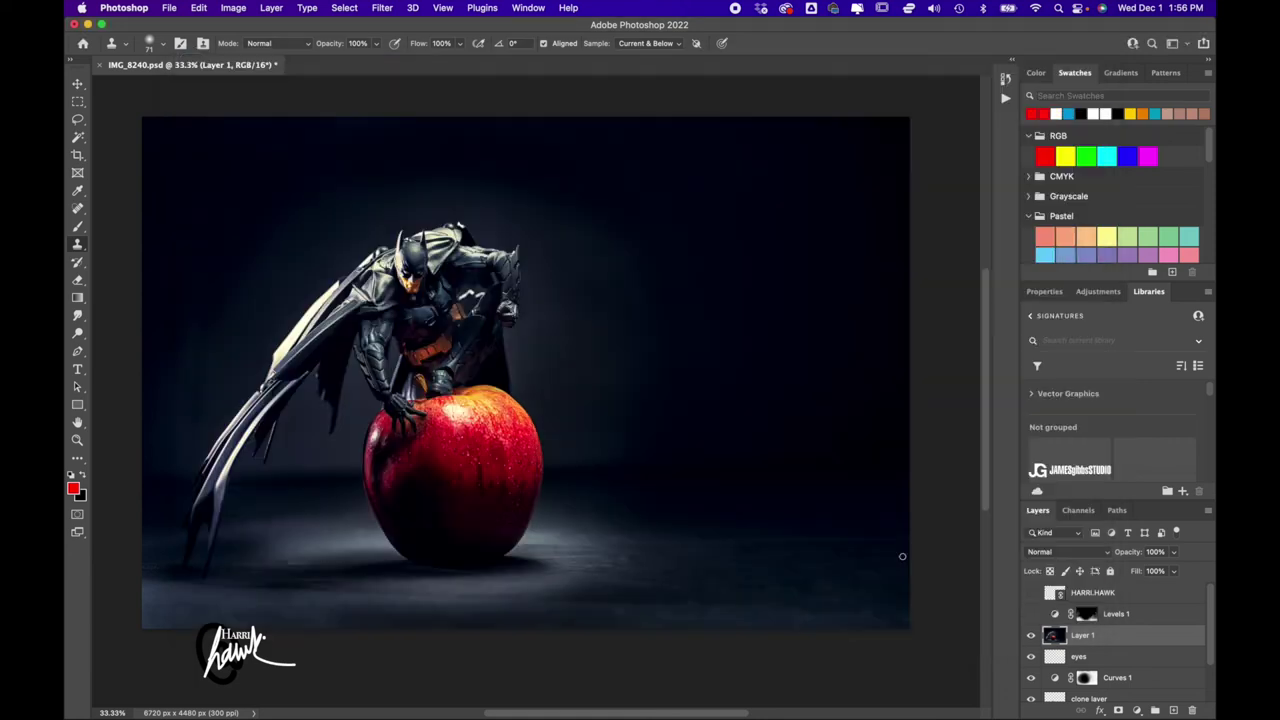
Step: Compare the image with and without Layer 1's blue tint, leaving it on
click(1031, 637)
click(1031, 637)
click(1031, 637)
click(1031, 636)
click(1031, 634)
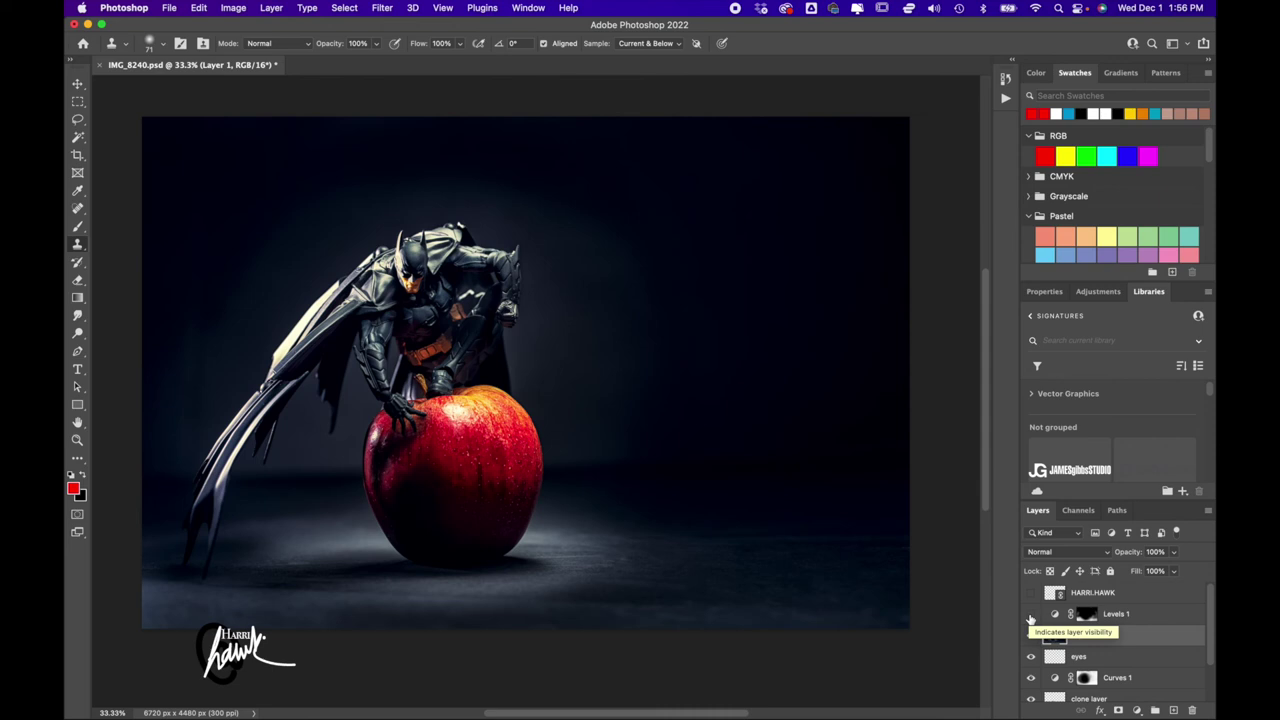
Step: Turn on the Levels 1 vignette, then zoom in on the apple and back out to the whole image
click(1031, 614)
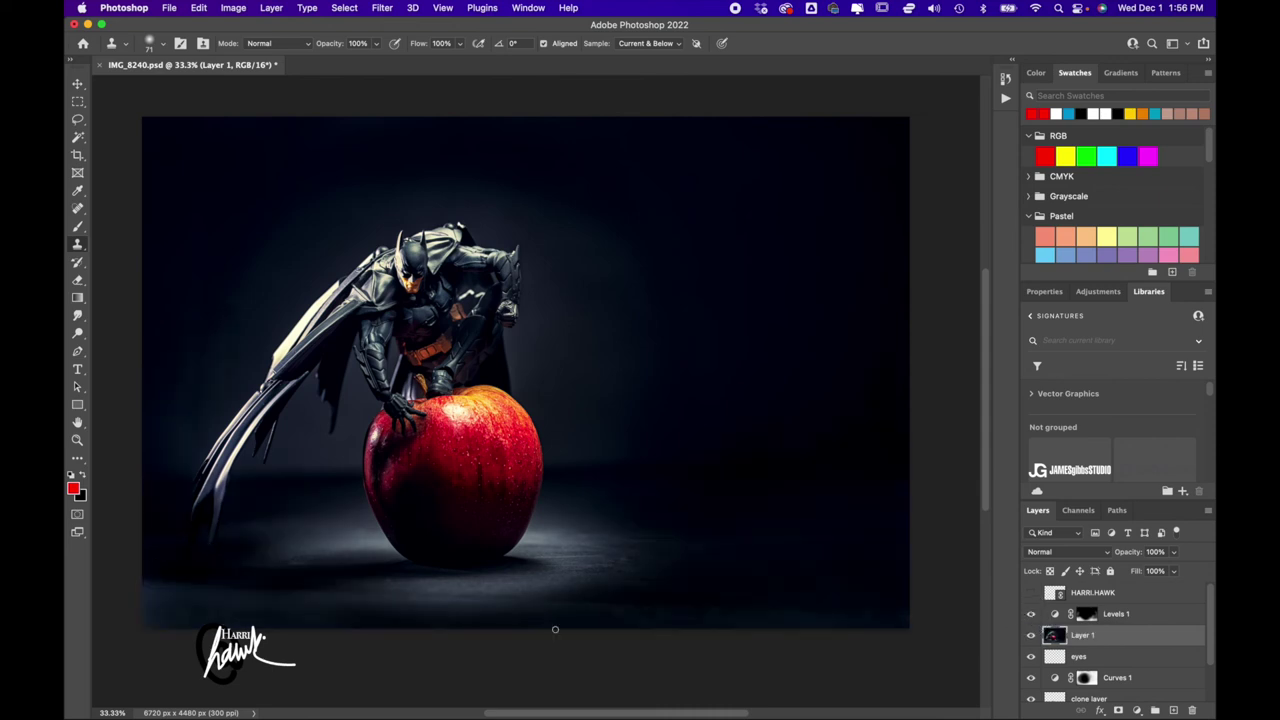
super+click(475, 580)
alt+click(693, 540)
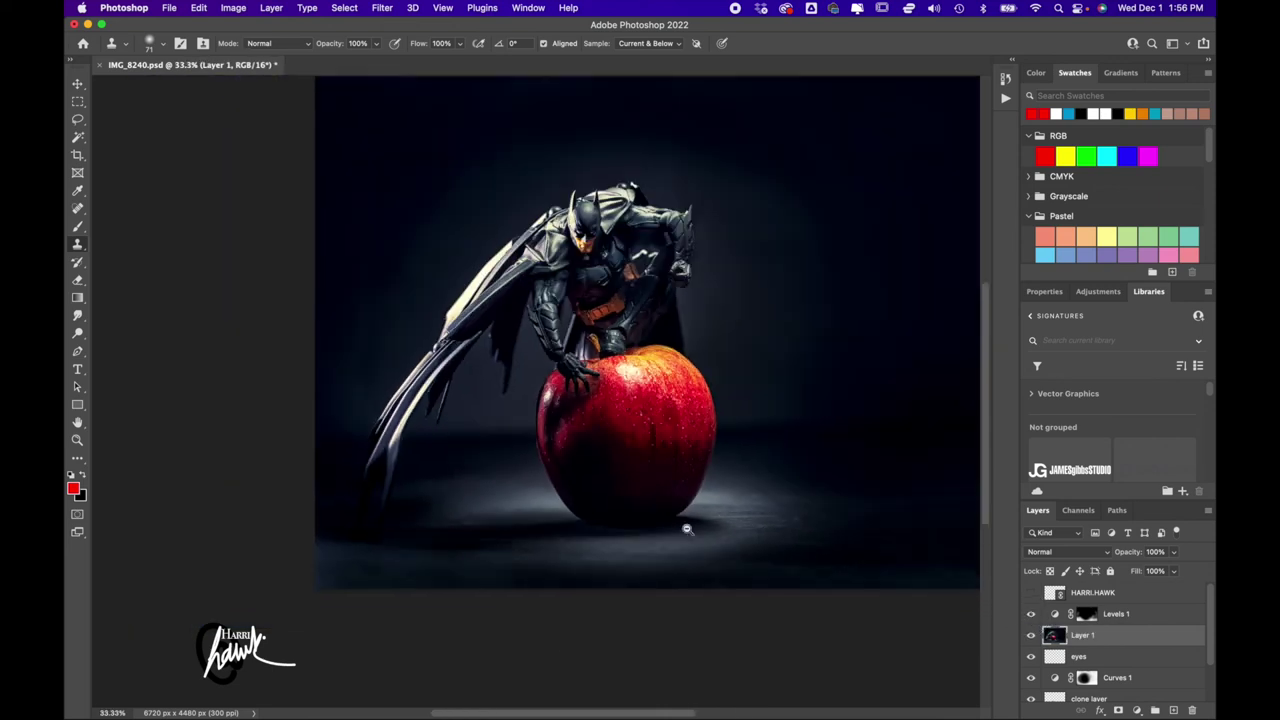
alt+click(663, 450)
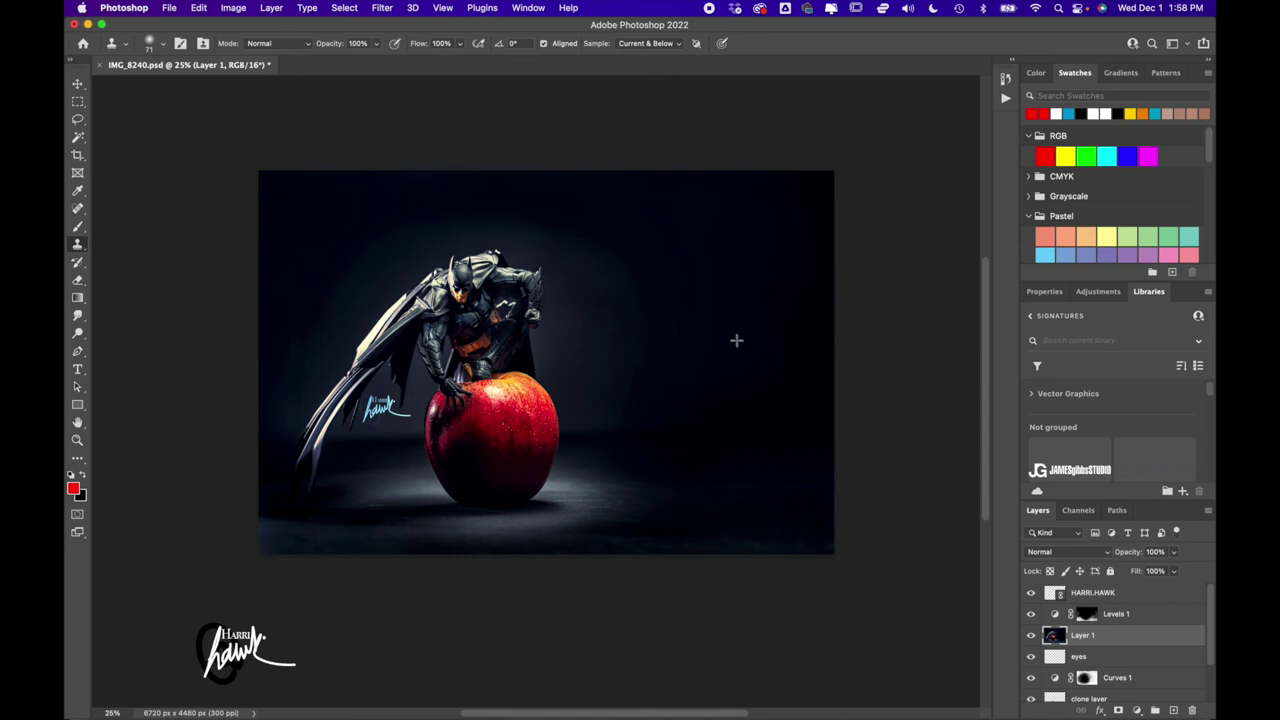
Step: In Safari, go back from the Fruit bat post to the harrihawk.com toy gallery, then switch to Lightroom Classic
key(super+Tab)
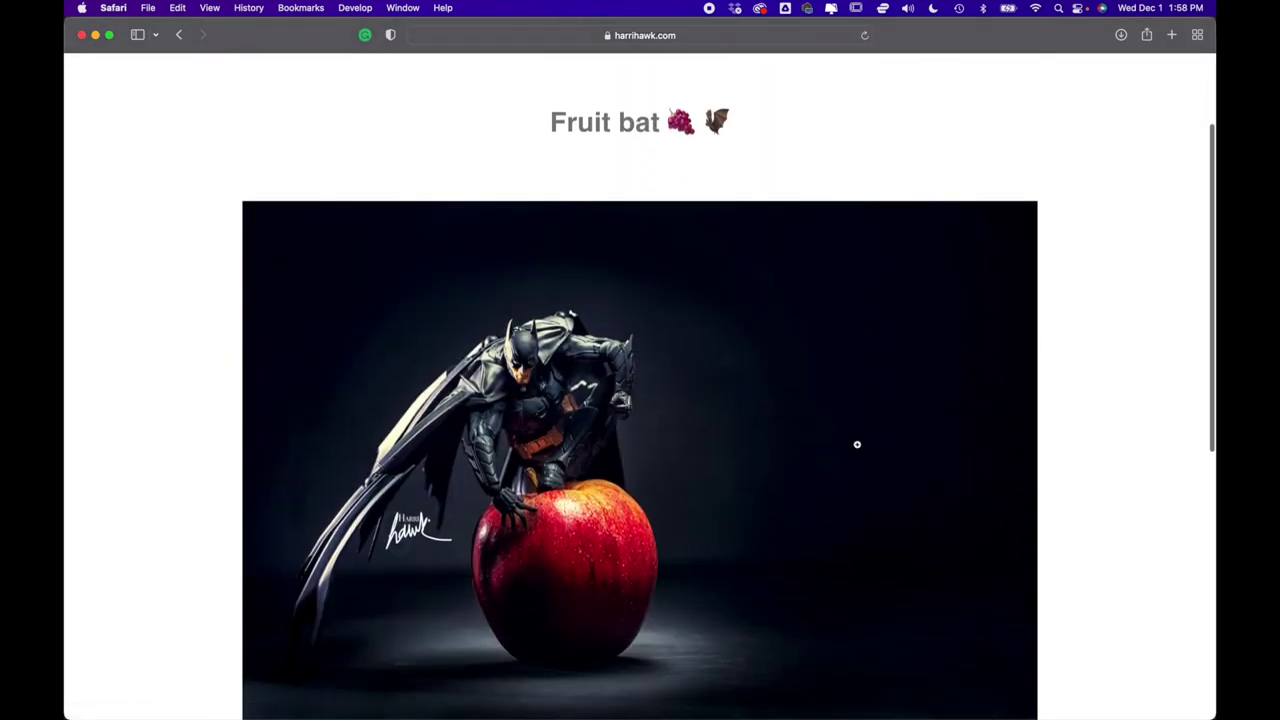
click(180, 36)
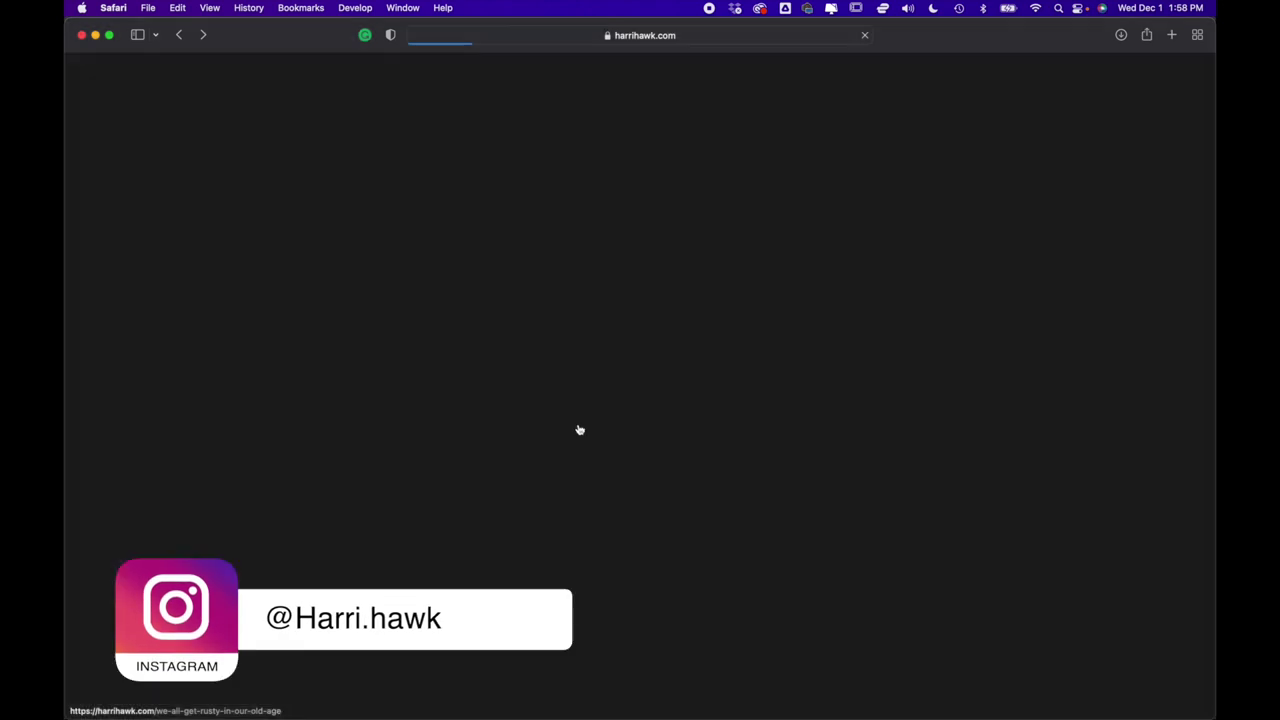
scroll(580, 430, down, 10)
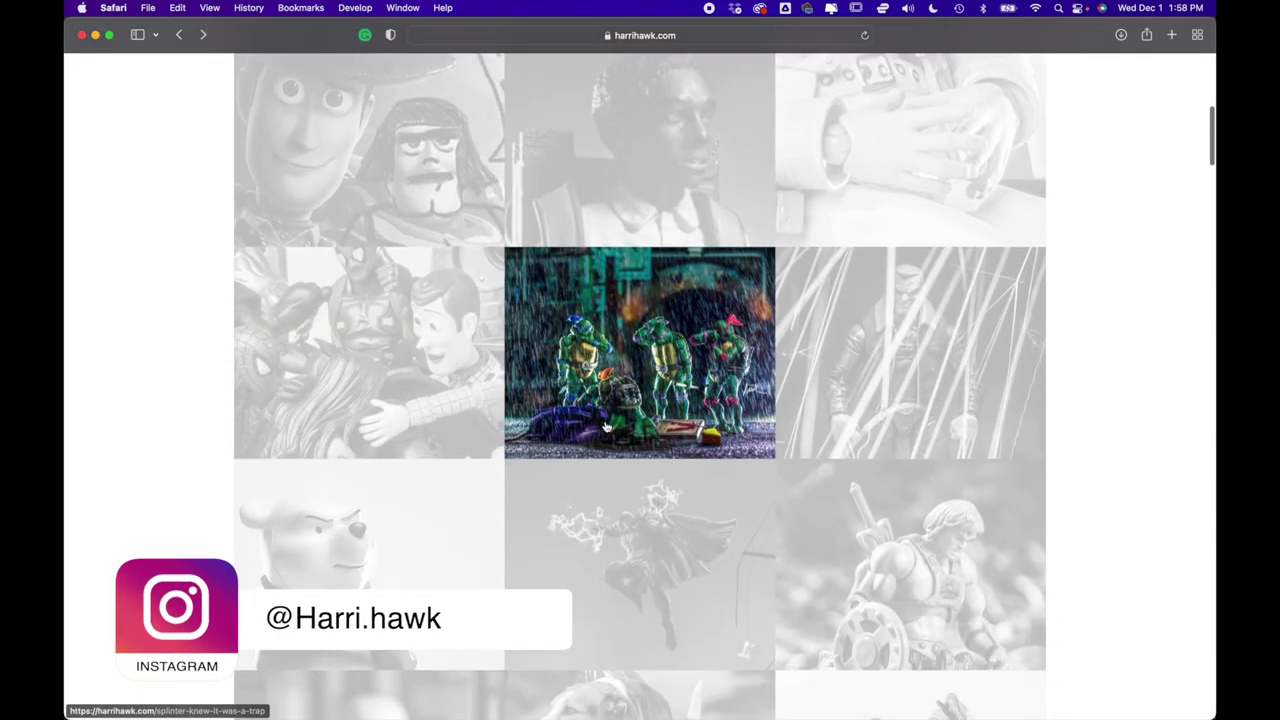
scroll(605, 427, down, 5)
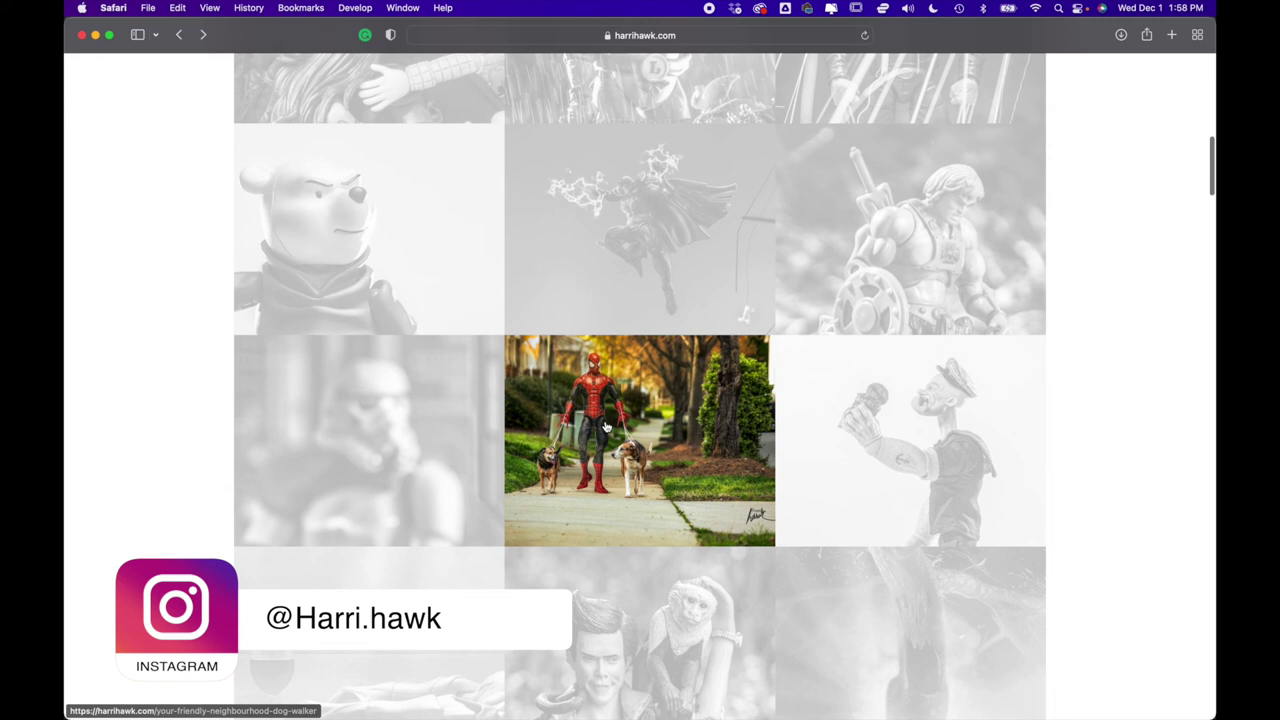
key(super+Tab)
key(super+Tab)
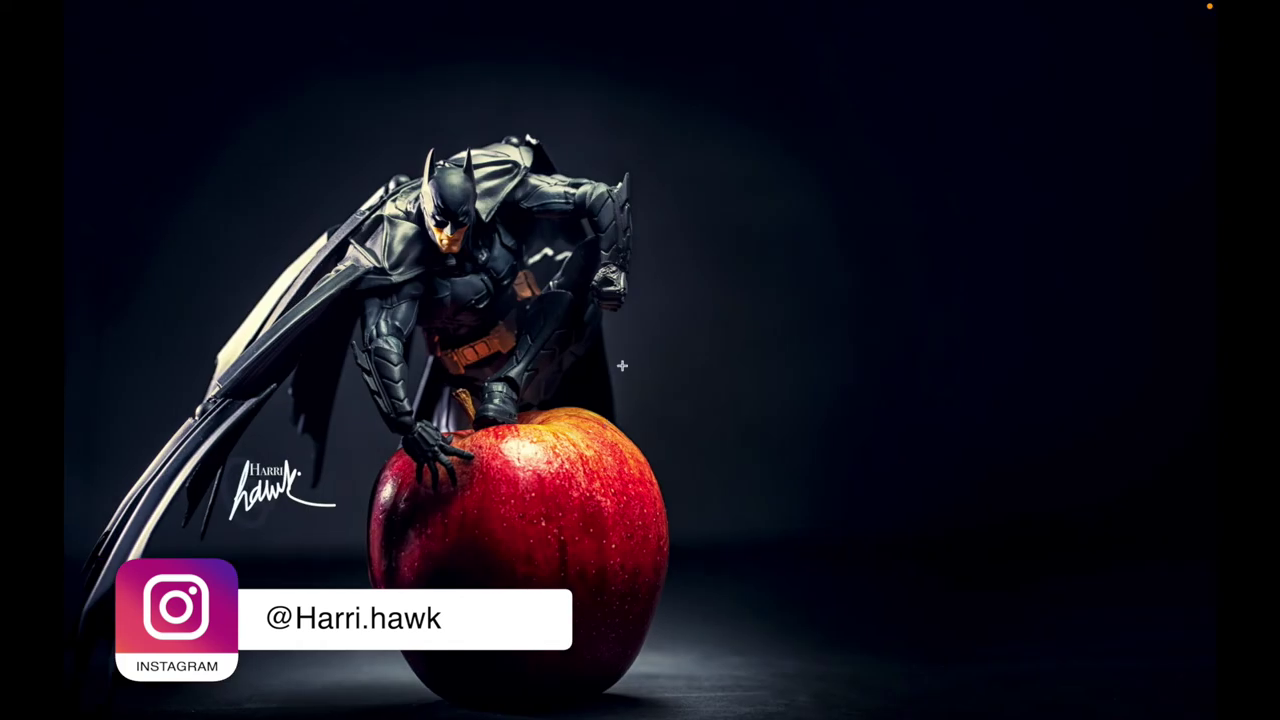